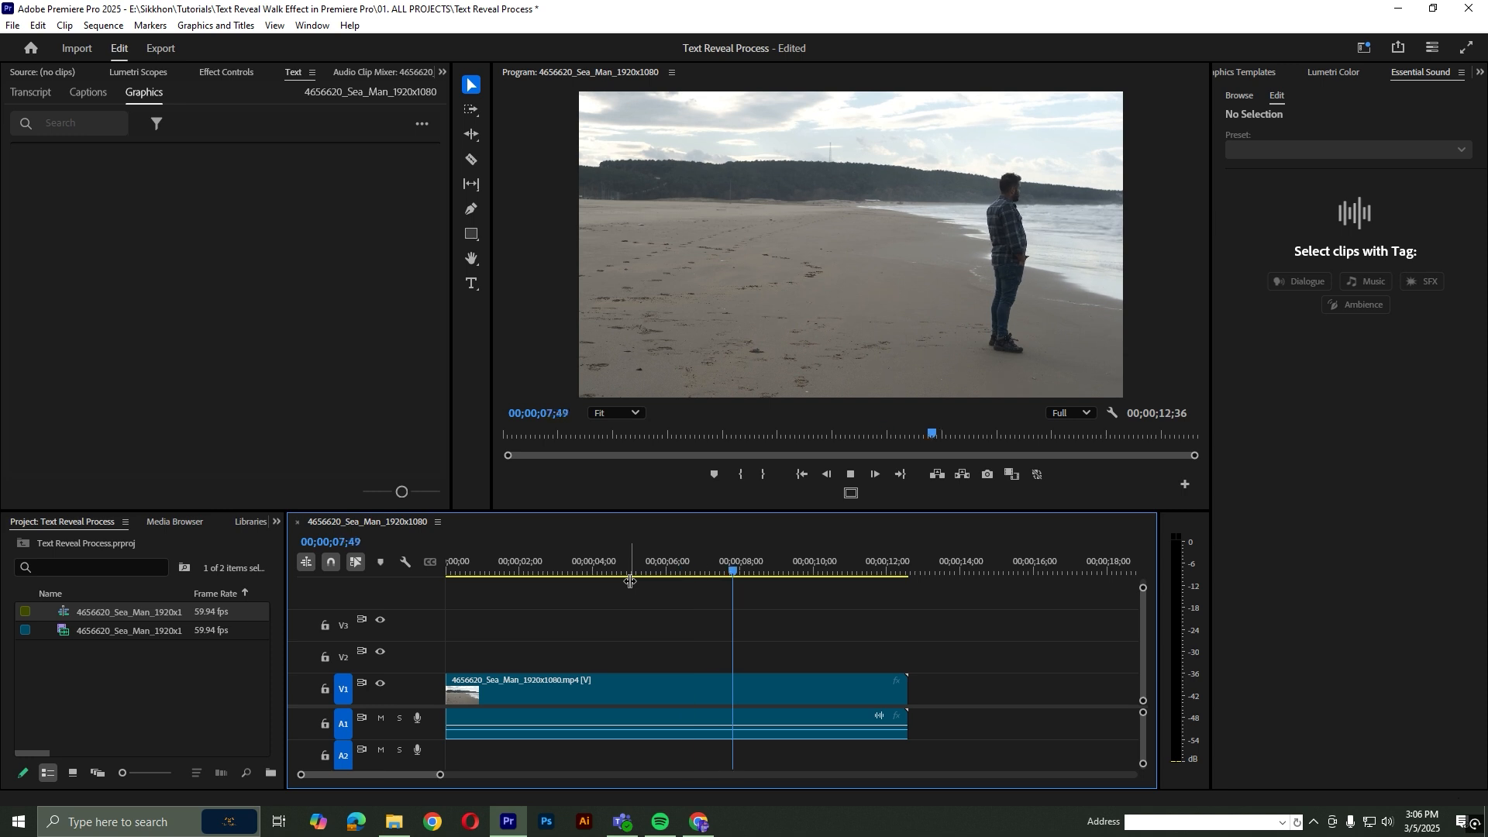
Trim the beach clip so it ends at the 10-second mark of the sequence, and save the project
{"action": "left_click", "coordinate": [774, 572]}
{"action": "left_click_drag", "start_coordinate": [775, 573], "coordinate": [743, 578]}
{"action": "key", "text": "w"}
{"action": "key", "text": "ctrl+s"}
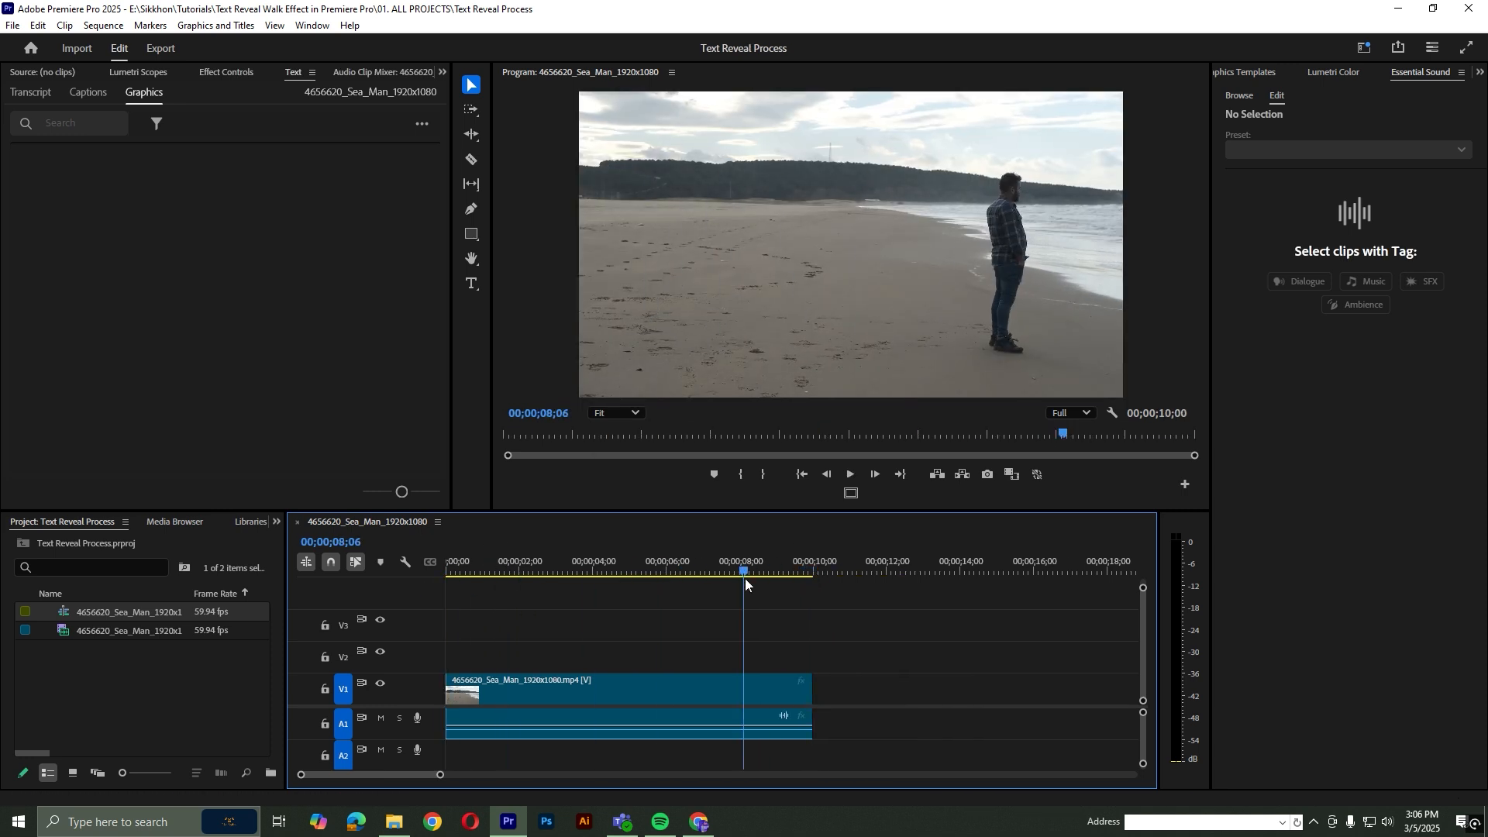
Add a text layer reading "BEACH" over the beach footage with the Type tool
{"action": "left_click", "coordinate": [472, 284]}
{"action": "left_click", "coordinate": [749, 256]}
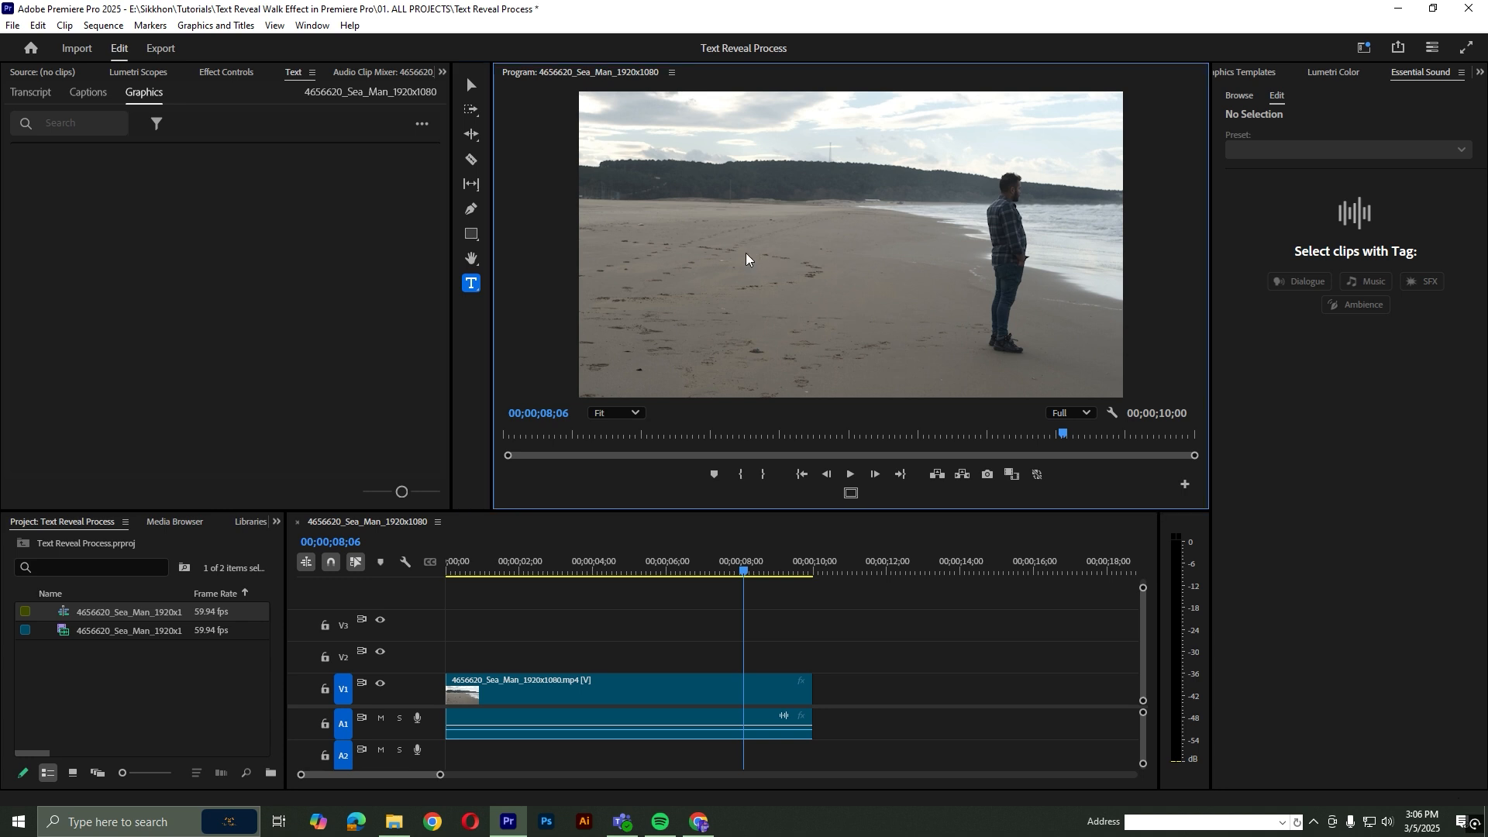
{"action": "type", "text": "BEACH"}
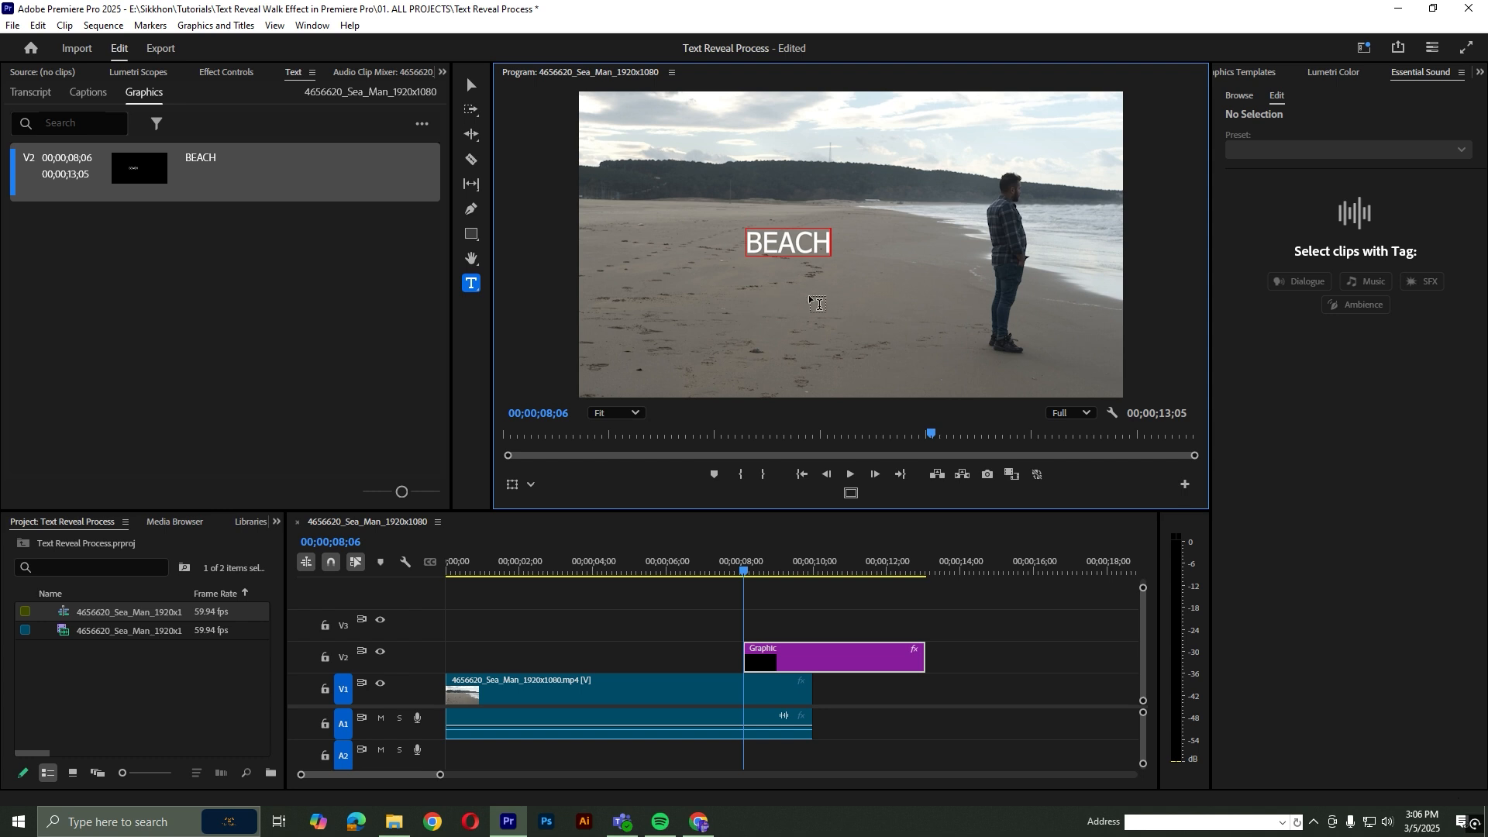
Set the BEACH title in Montserrat Bold at size 257 and center it horizontally and vertically in the frame
{"action": "left_click", "coordinate": [1243, 74]}
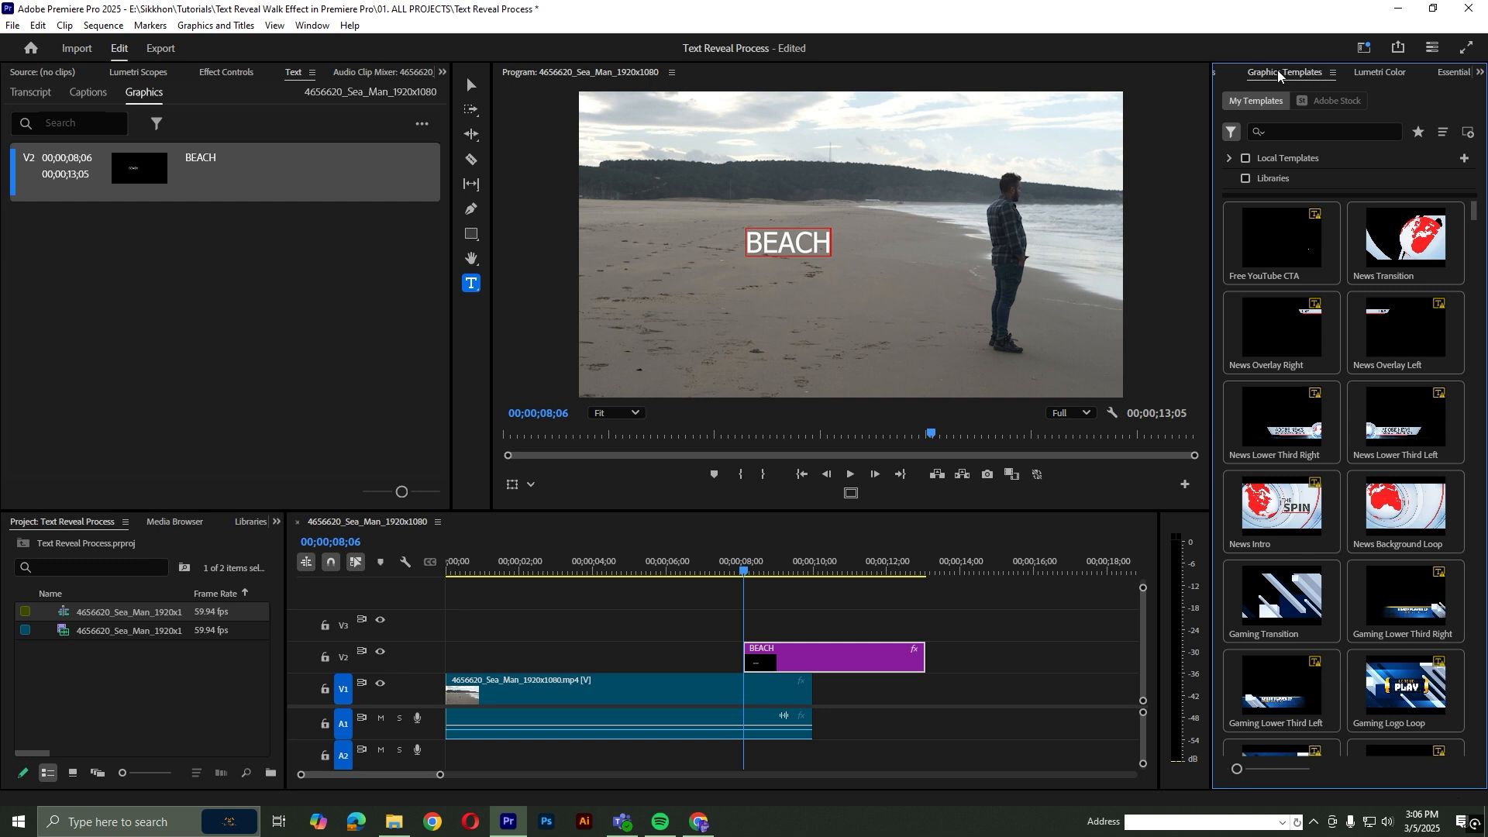
{"action": "left_click", "coordinate": [1223, 75]}
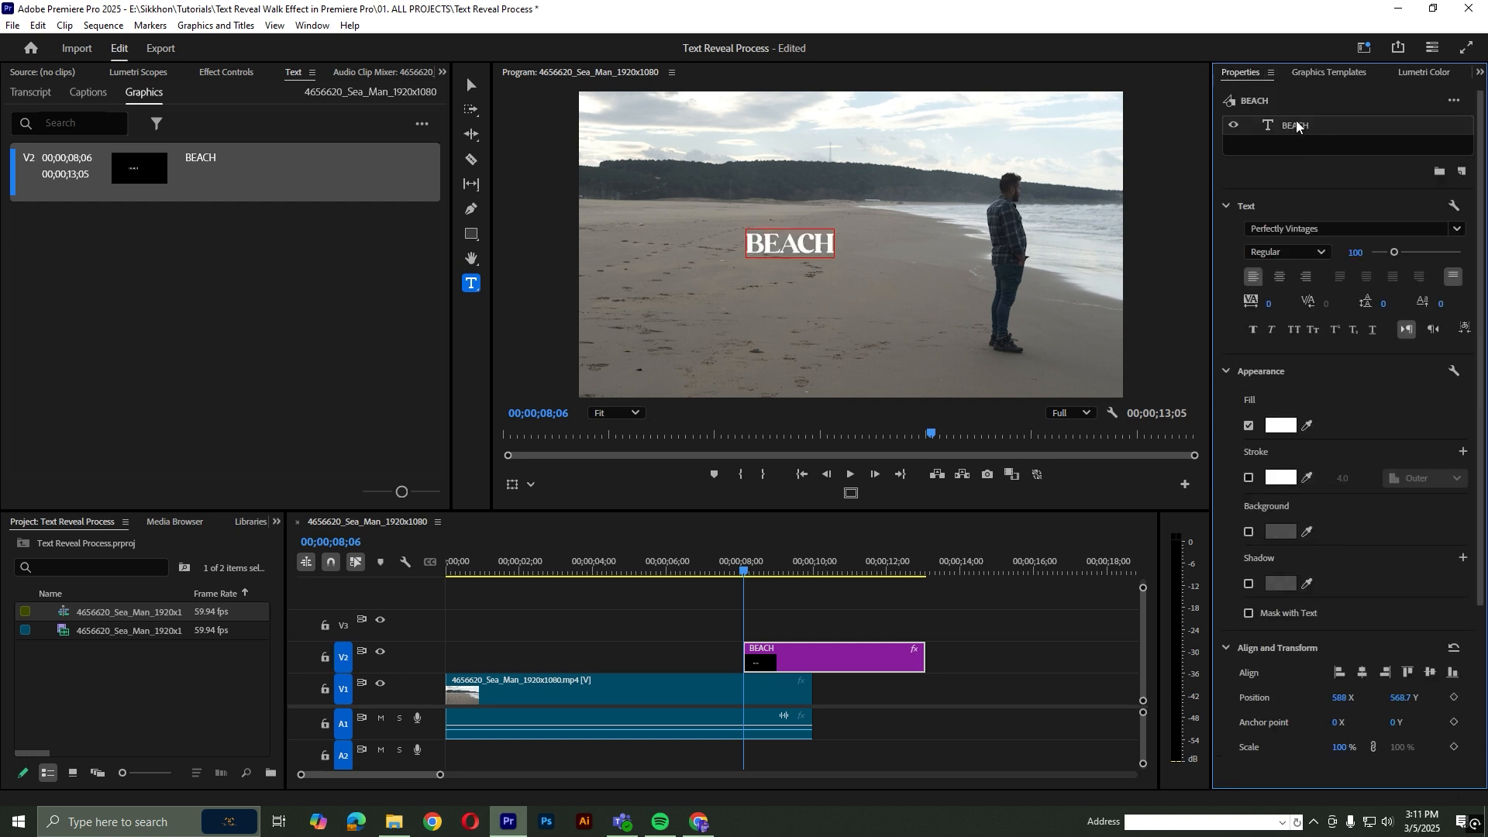
{"action": "left_click", "coordinate": [779, 244]}
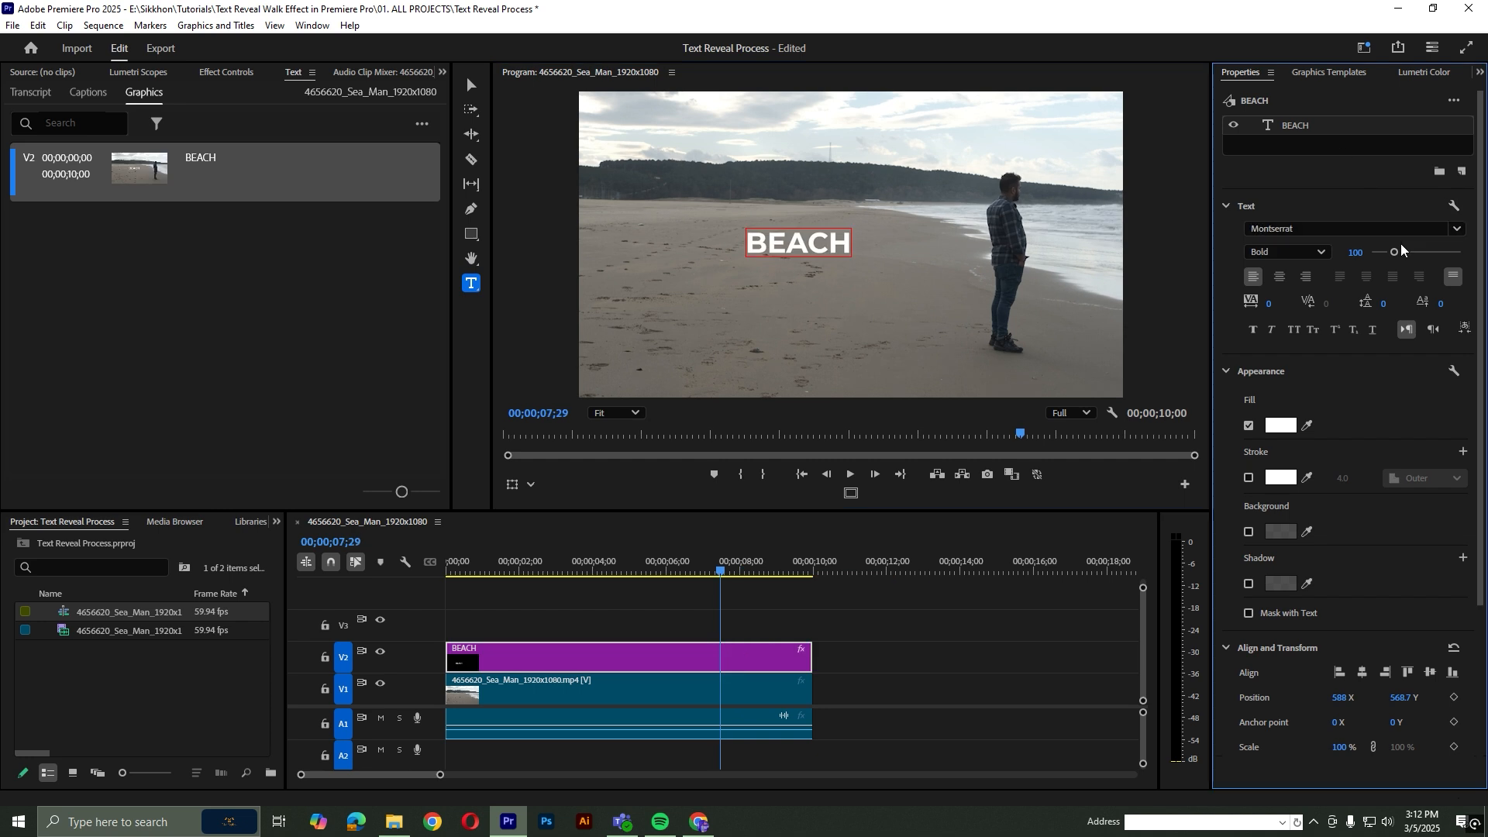
{"action": "left_click_drag", "start_coordinate": [1405, 253], "coordinate": [1431, 260]}
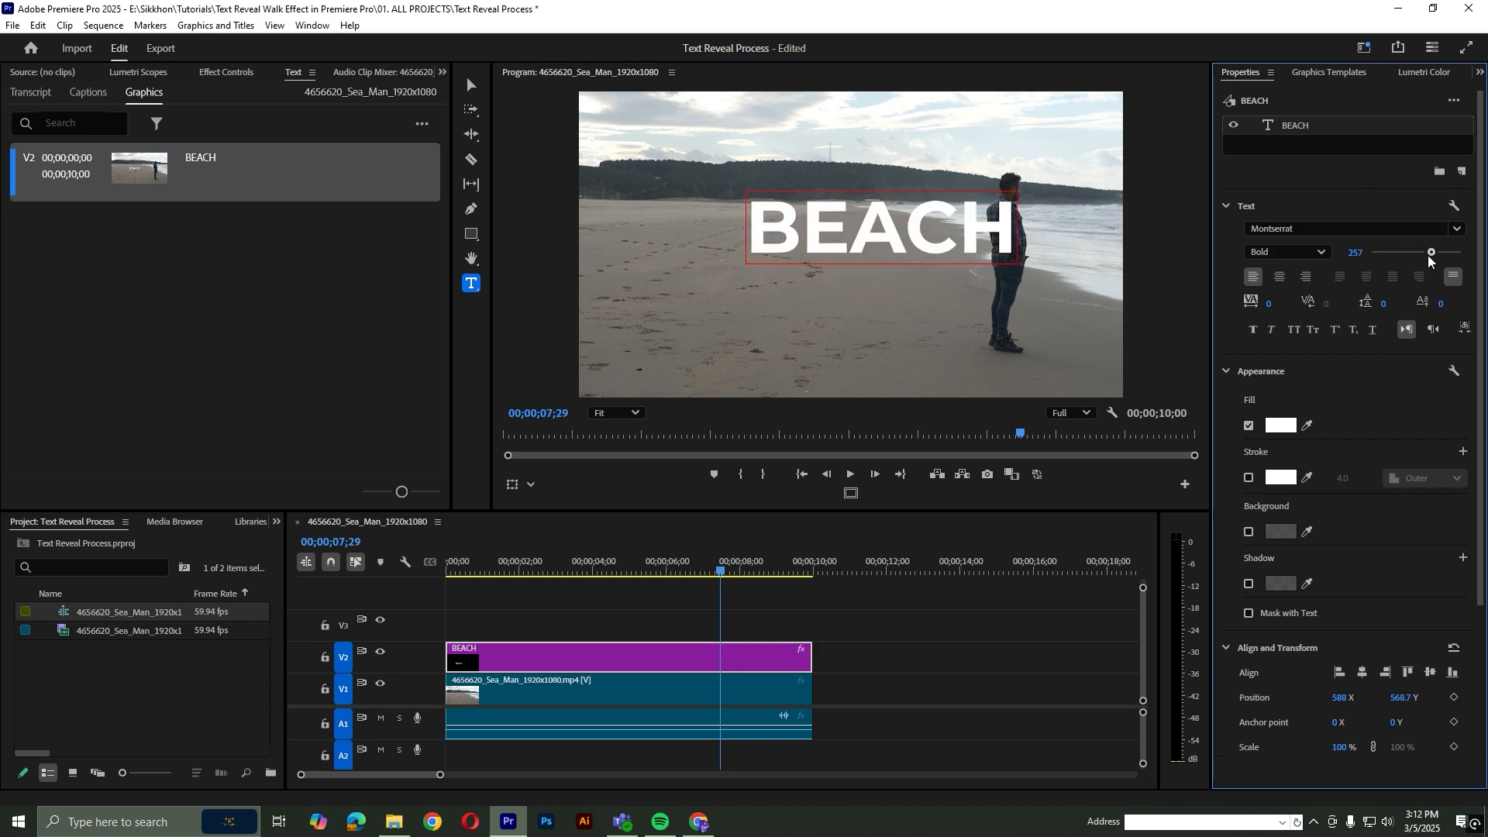
{"action": "left_click", "coordinate": [1363, 673]}
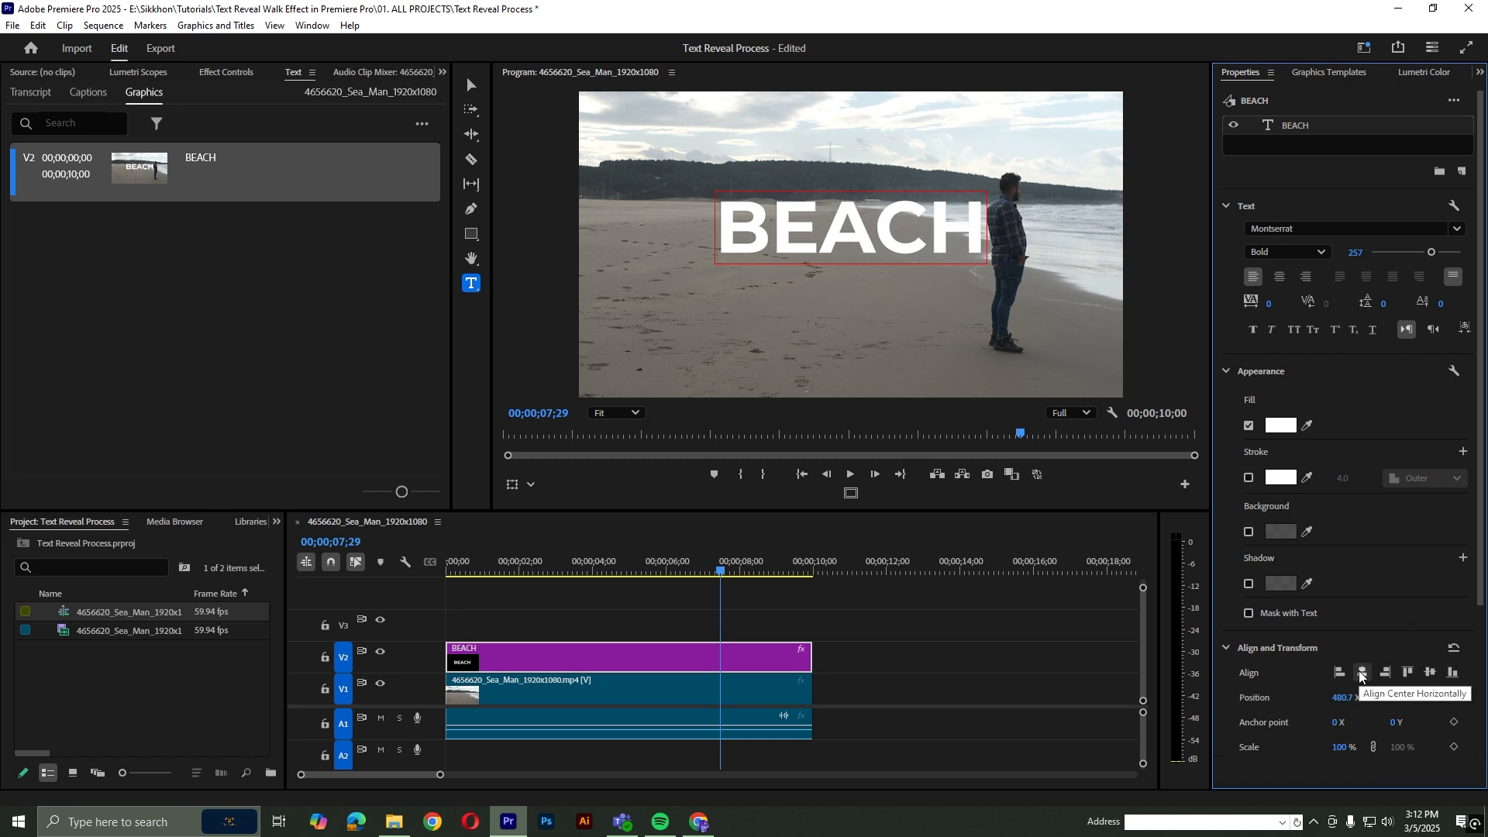
{"action": "left_click", "coordinate": [1430, 672]}
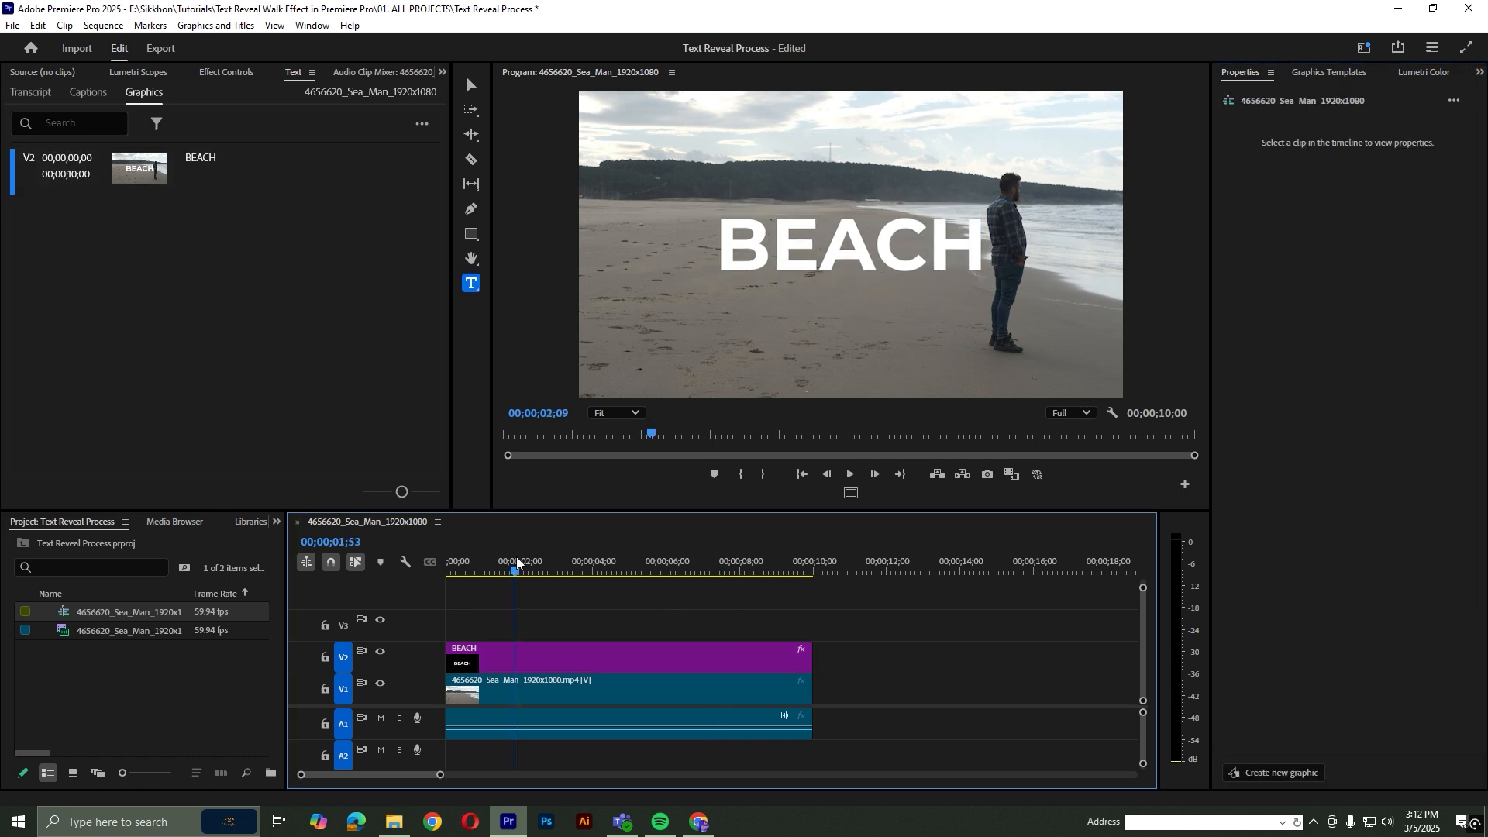
Move the BEACH title up to track V3 and delete the beach clip's audio
{"action": "mouse_move", "coordinate": [516, 566]}
{"action": "left_mouse_down"}
{"action": "mouse_move", "coordinate": [520, 581]}
{"action": "mouse_move", "coordinate": [812, 639]}
{"action": "mouse_move", "coordinate": [721, 625]}
{"action": "mouse_move", "coordinate": [667, 559]}
{"action": "mouse_move", "coordinate": [492, 564]}
{"action": "left_mouse_up"}
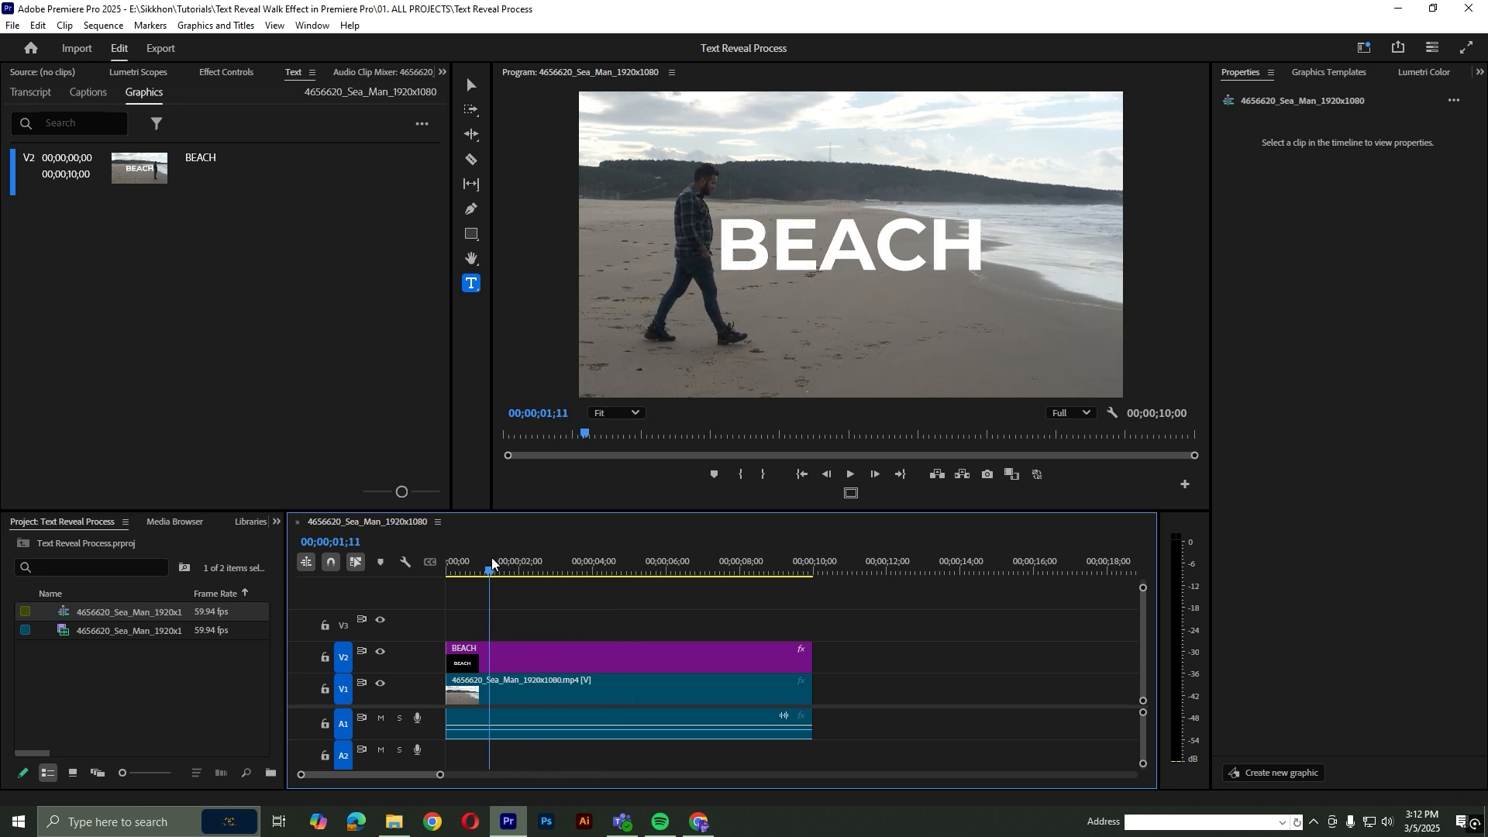
{"action": "left_click_drag", "start_coordinate": [533, 658], "coordinate": [533, 625]}
{"action": "left_click", "coordinate": [521, 687]}
{"action": "left_click", "coordinate": [525, 714], "text": "alt"}
{"action": "key", "text": "Delete"}
Duplicate the beach video above the original and arrange the tracks with BEACH on V2 and the video copy on V3
{"action": "left_click", "coordinate": [519, 689]}
{"action": "left_click_drag", "start_coordinate": [515, 688], "coordinate": [515, 660]}
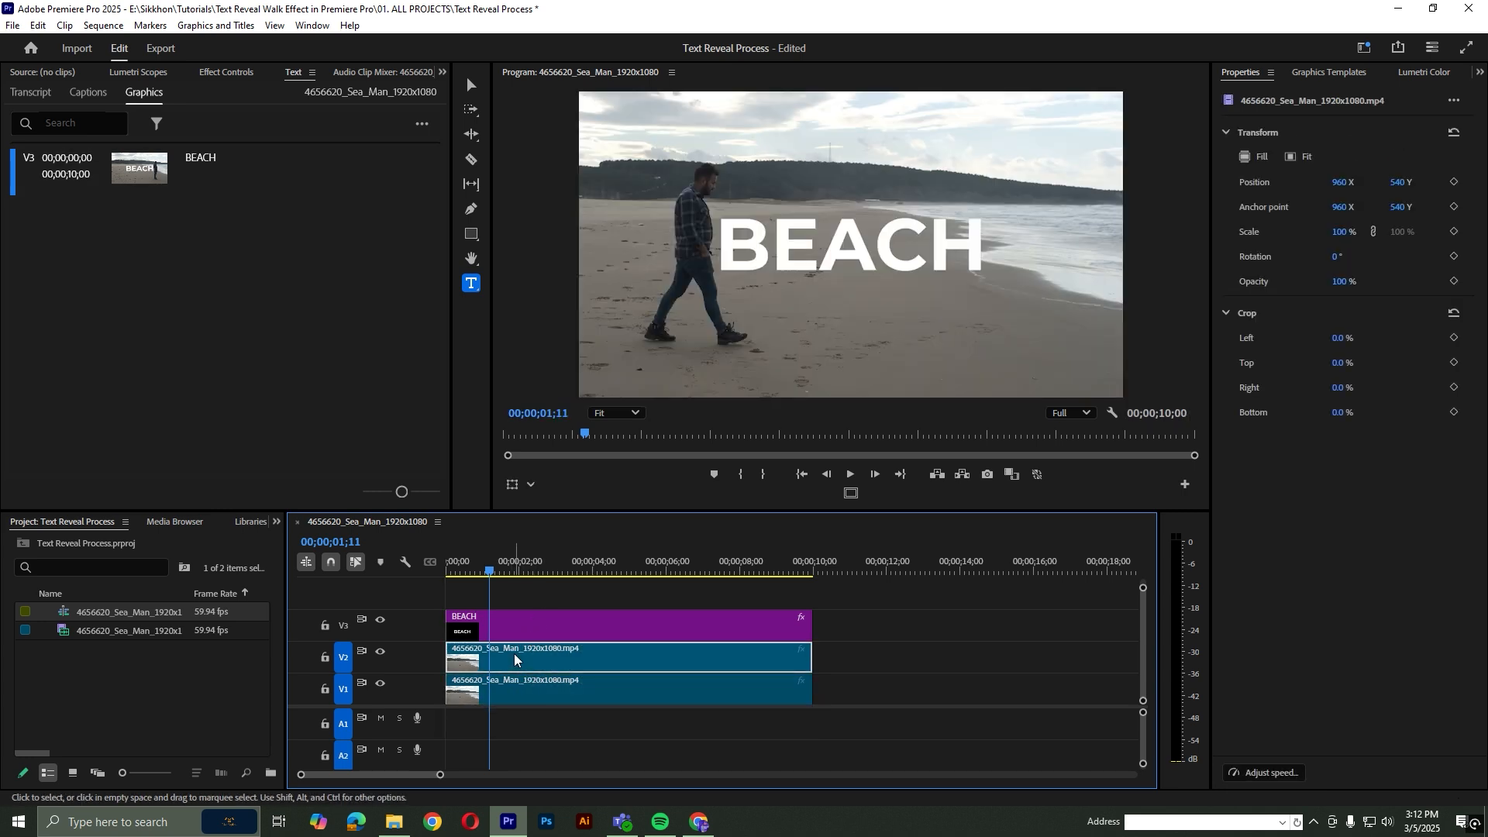
{"action": "key", "text": "space"}
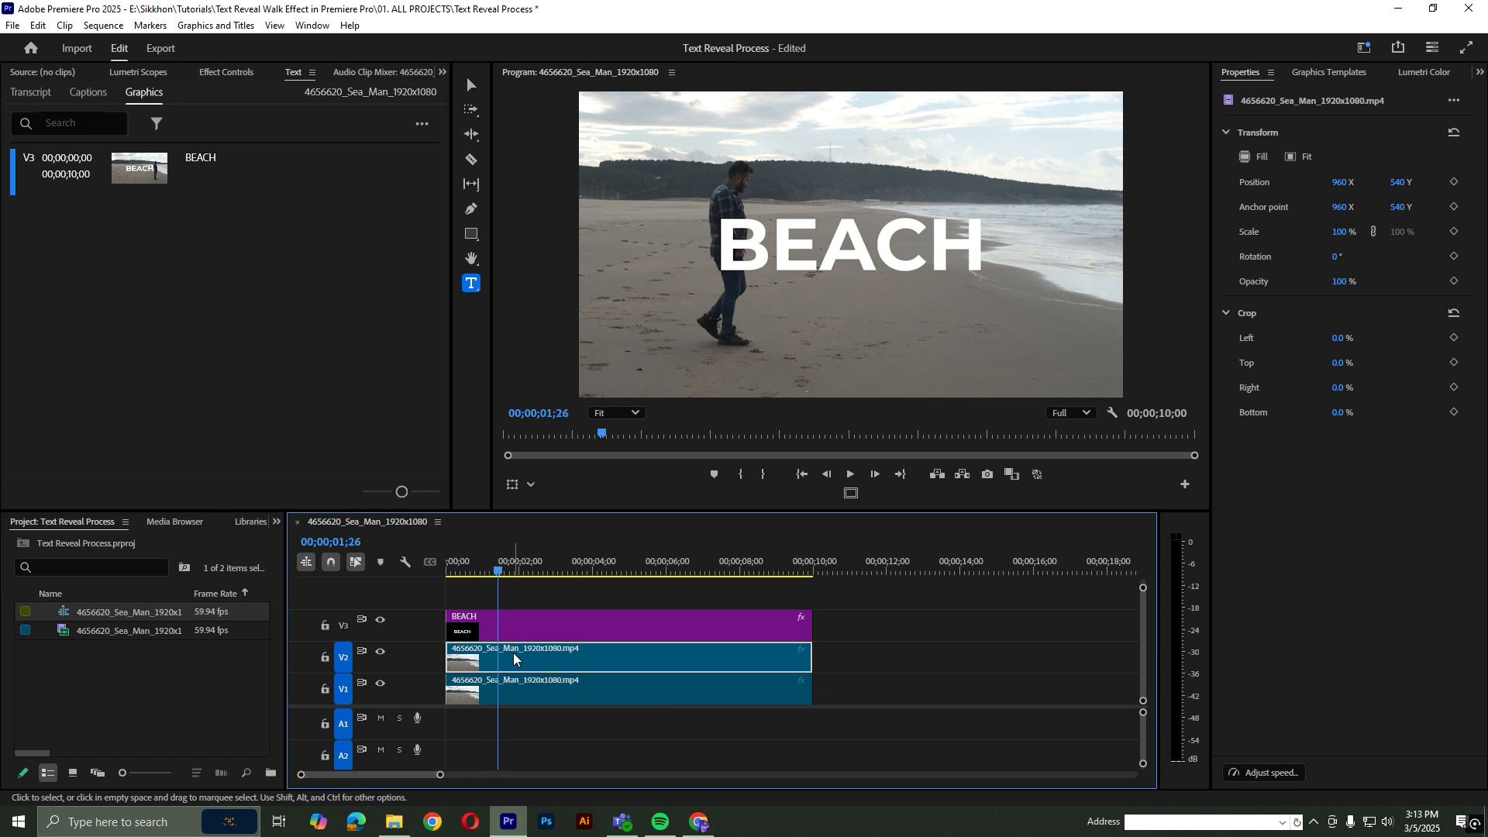
{"action": "left_click_drag", "start_coordinate": [525, 629], "coordinate": [513, 666]}
{"action": "left_click_drag", "start_coordinate": [433, 706], "coordinate": [435, 723]}
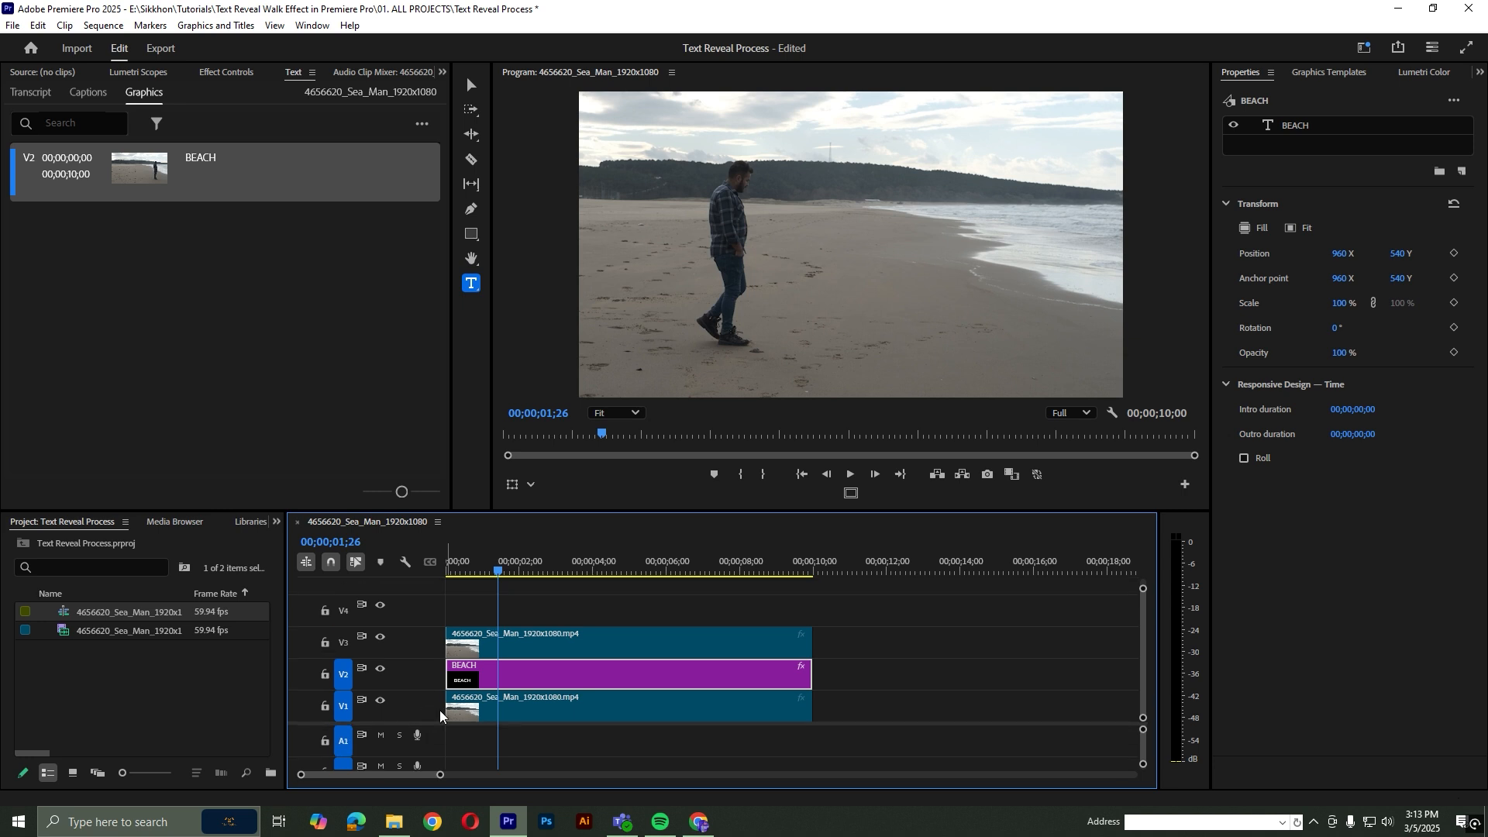
At 00;00;01;08, draw a free-form bezier opacity mask on the V3 video along the man's back and around the frame ahead of him
{"action": "left_click", "coordinate": [487, 566]}
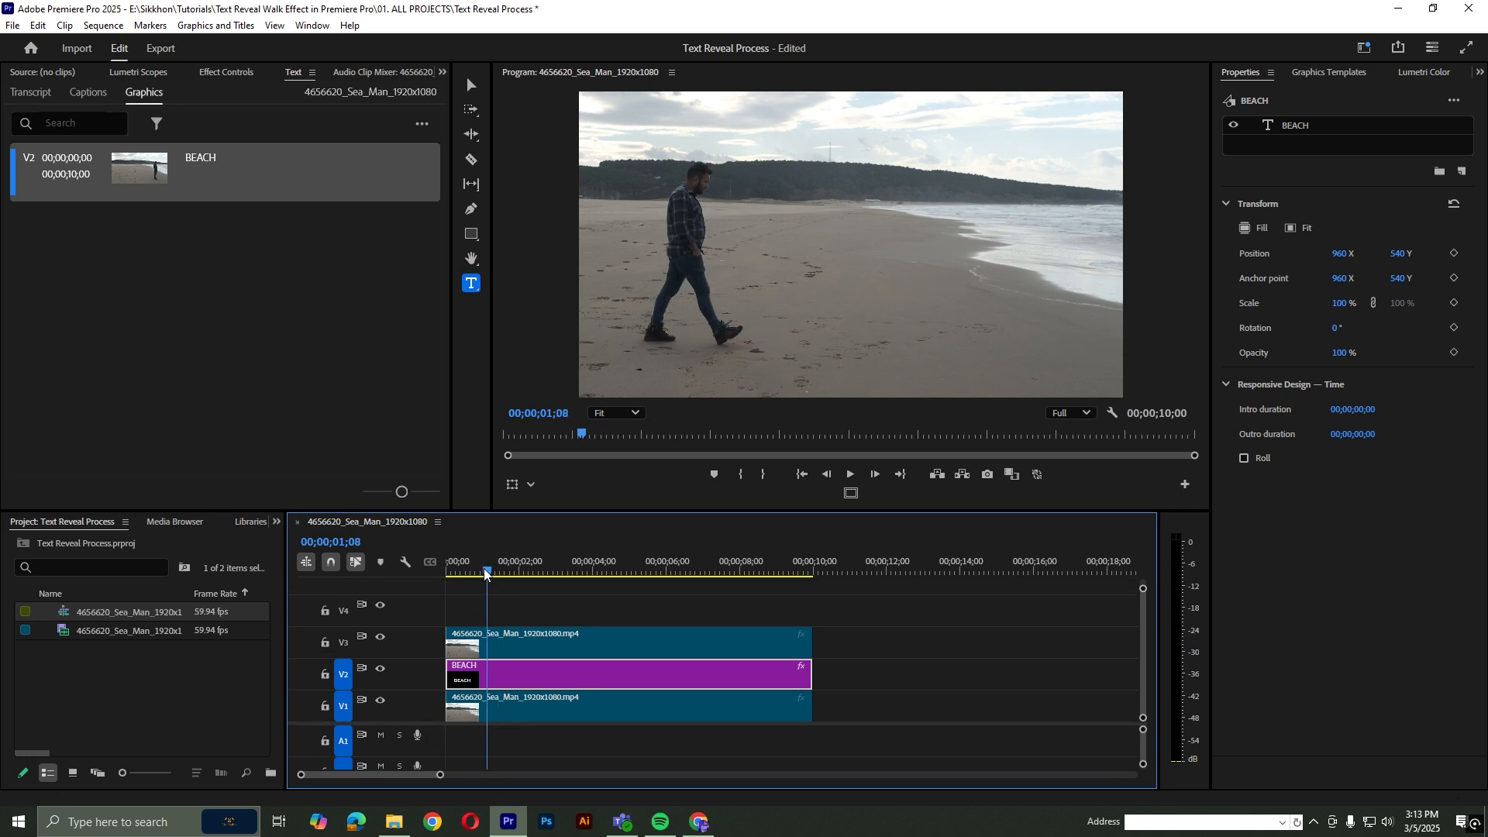
{"action": "left_click", "coordinate": [490, 643]}
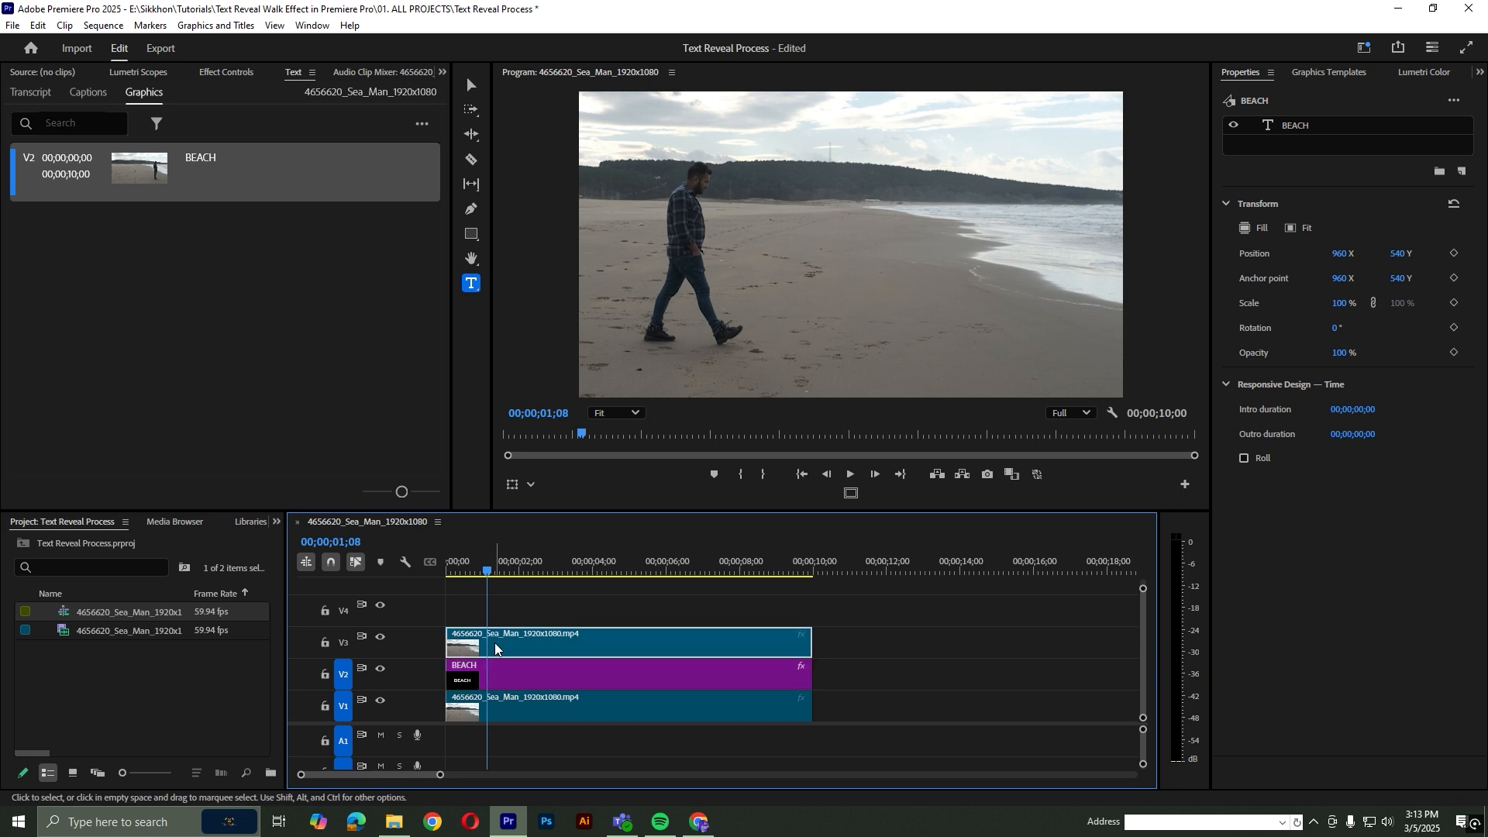
{"action": "left_click", "coordinate": [213, 72]}
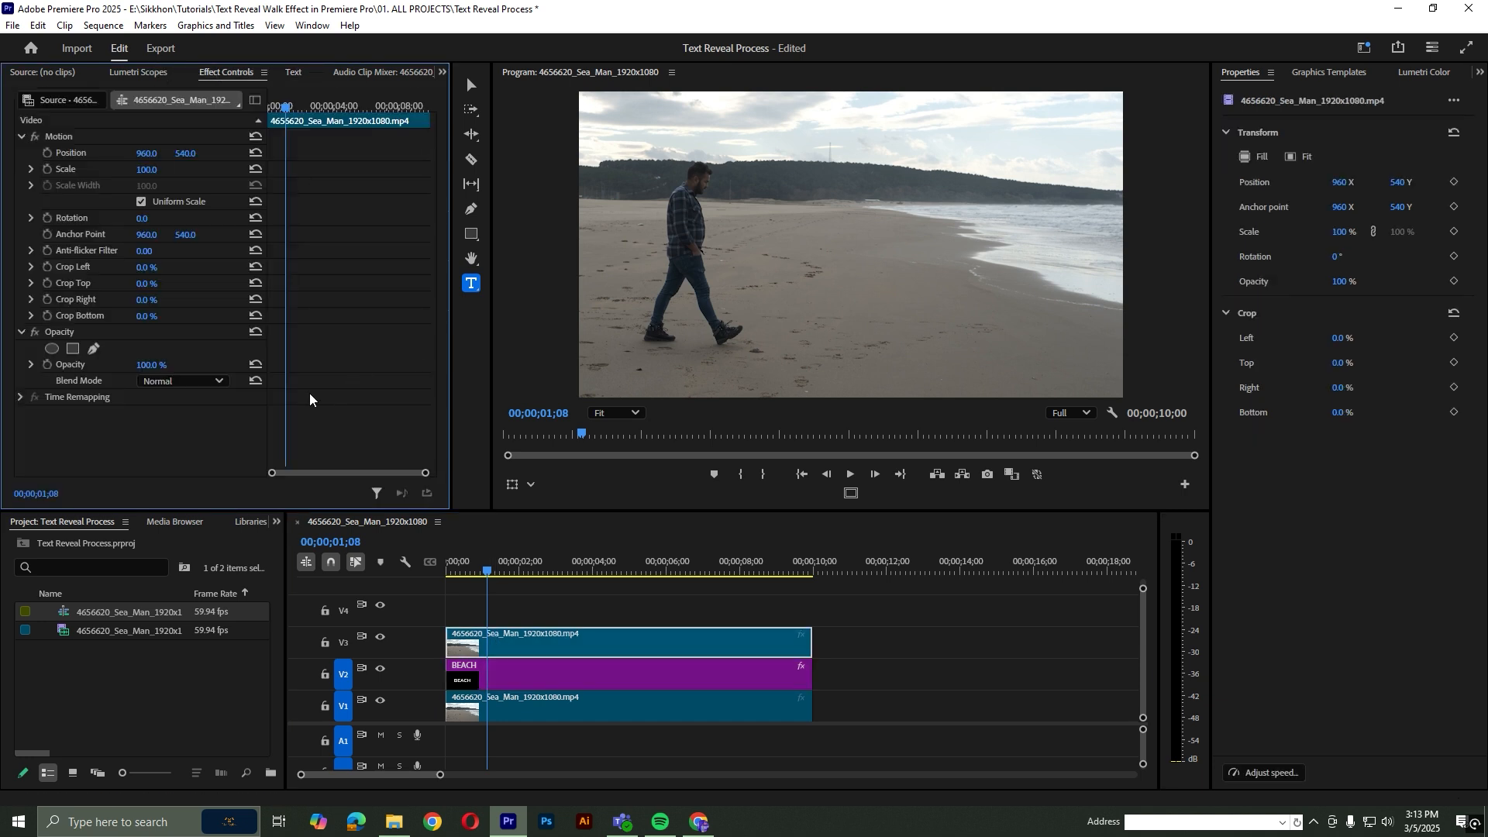
{"action": "left_click", "coordinate": [94, 349]}
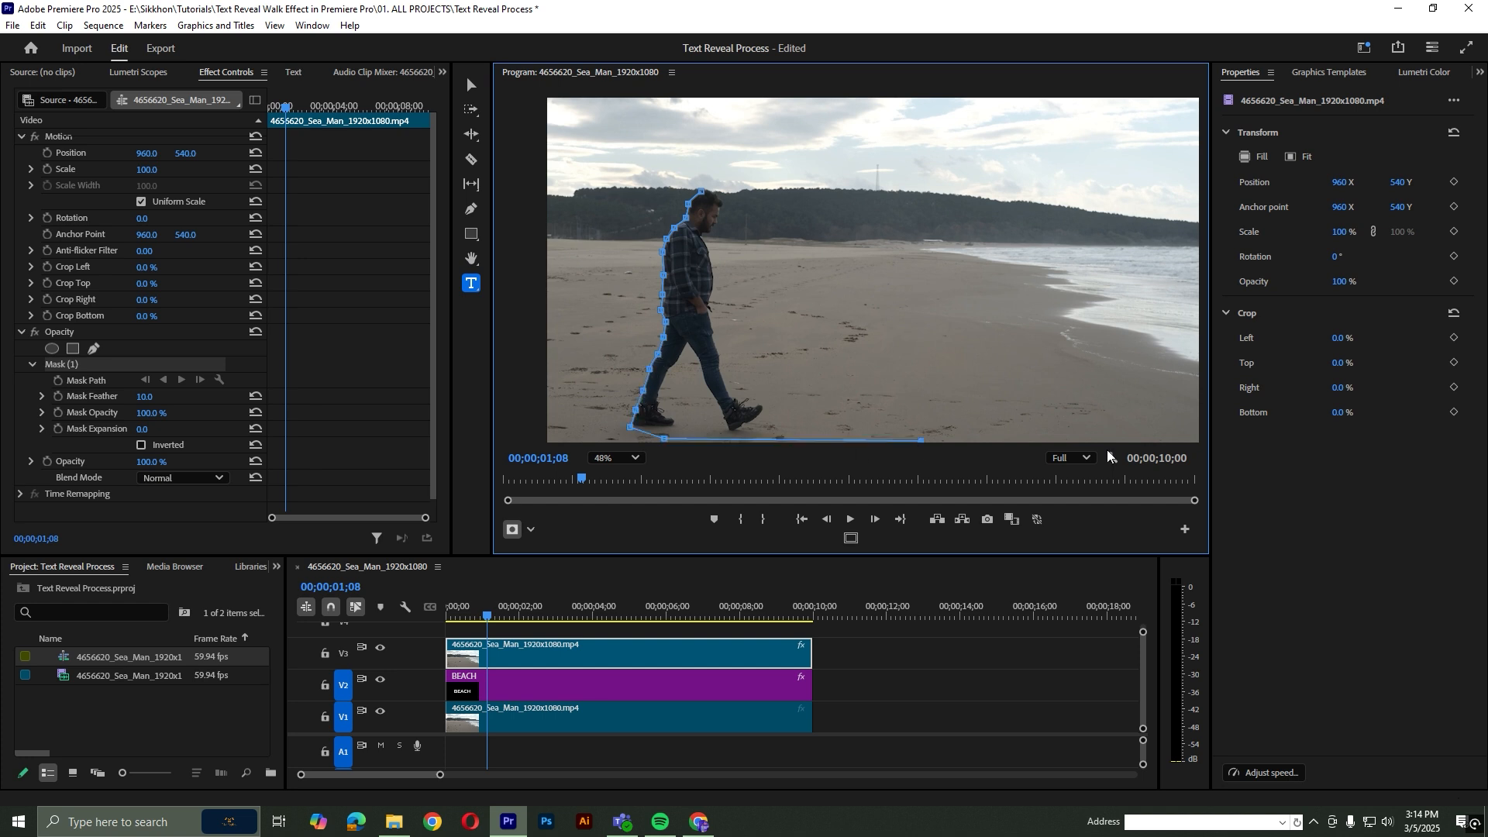
{"action": "left_click", "coordinate": [1181, 149]}
{"action": "left_click", "coordinate": [725, 151]}
{"action": "left_click", "coordinate": [702, 191]}
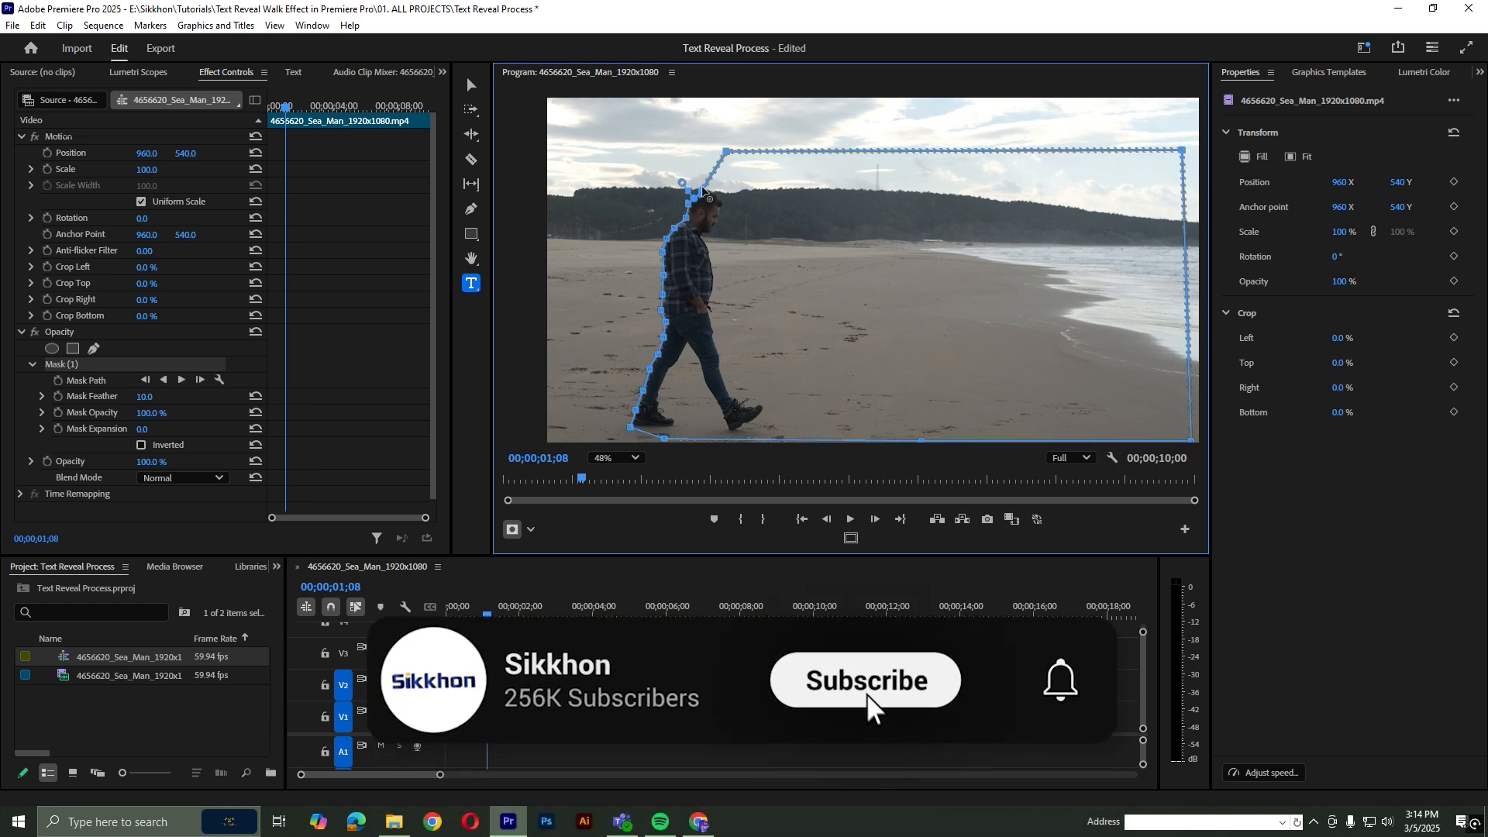
Undo the mask's last segments, redraw and close its outline near the man's head, and turn on Mask Path keyframing
{"action": "key", "text": "ctrl+z"}
{"action": "key", "text": "ctrl+z"}
{"action": "left_click", "coordinate": [749, 162]}
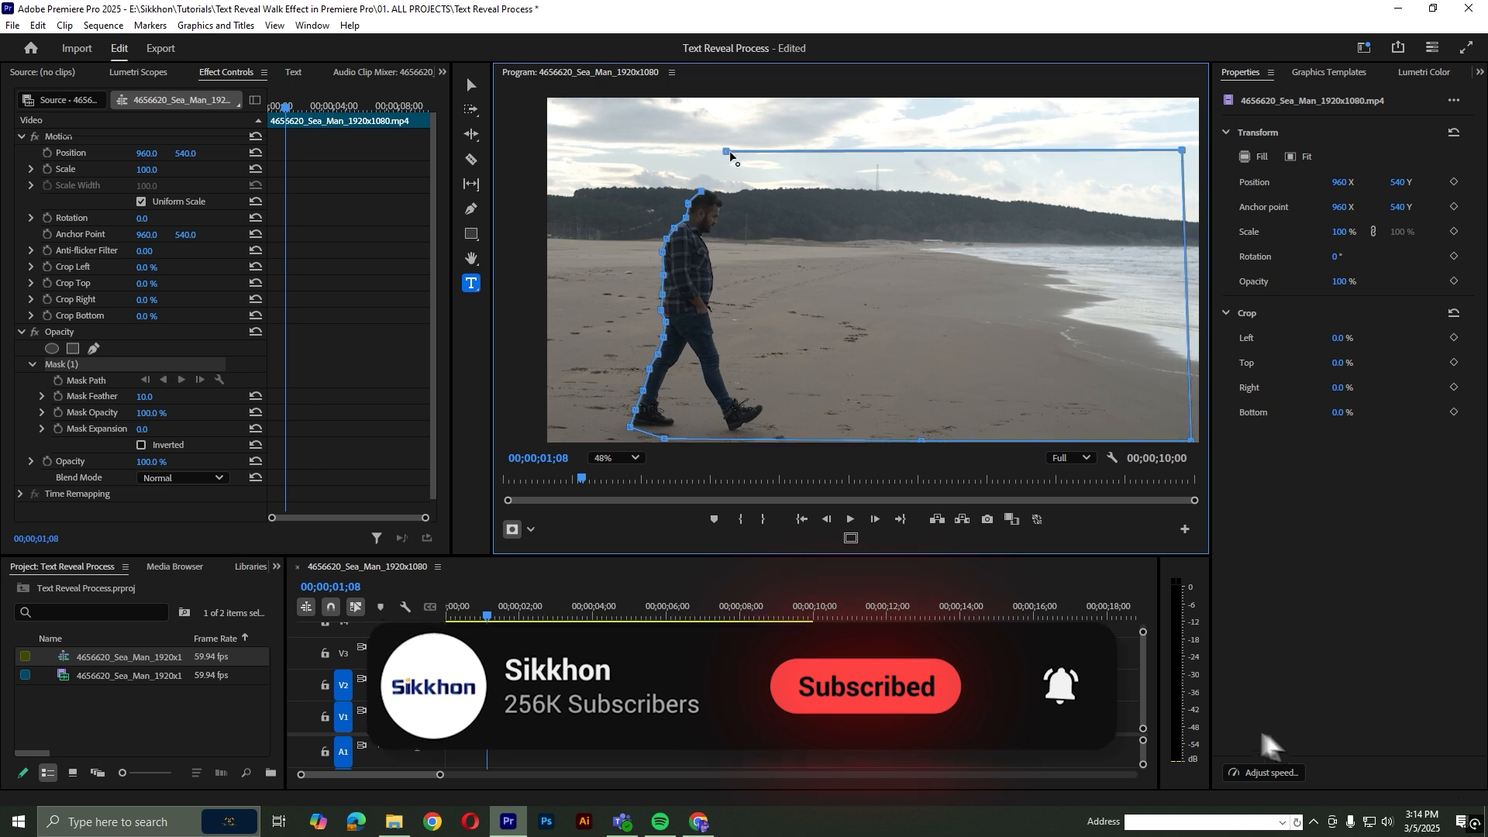
{"action": "left_click", "coordinate": [716, 176]}
{"action": "left_click", "coordinate": [702, 192]}
{"action": "left_click", "coordinate": [58, 380]}
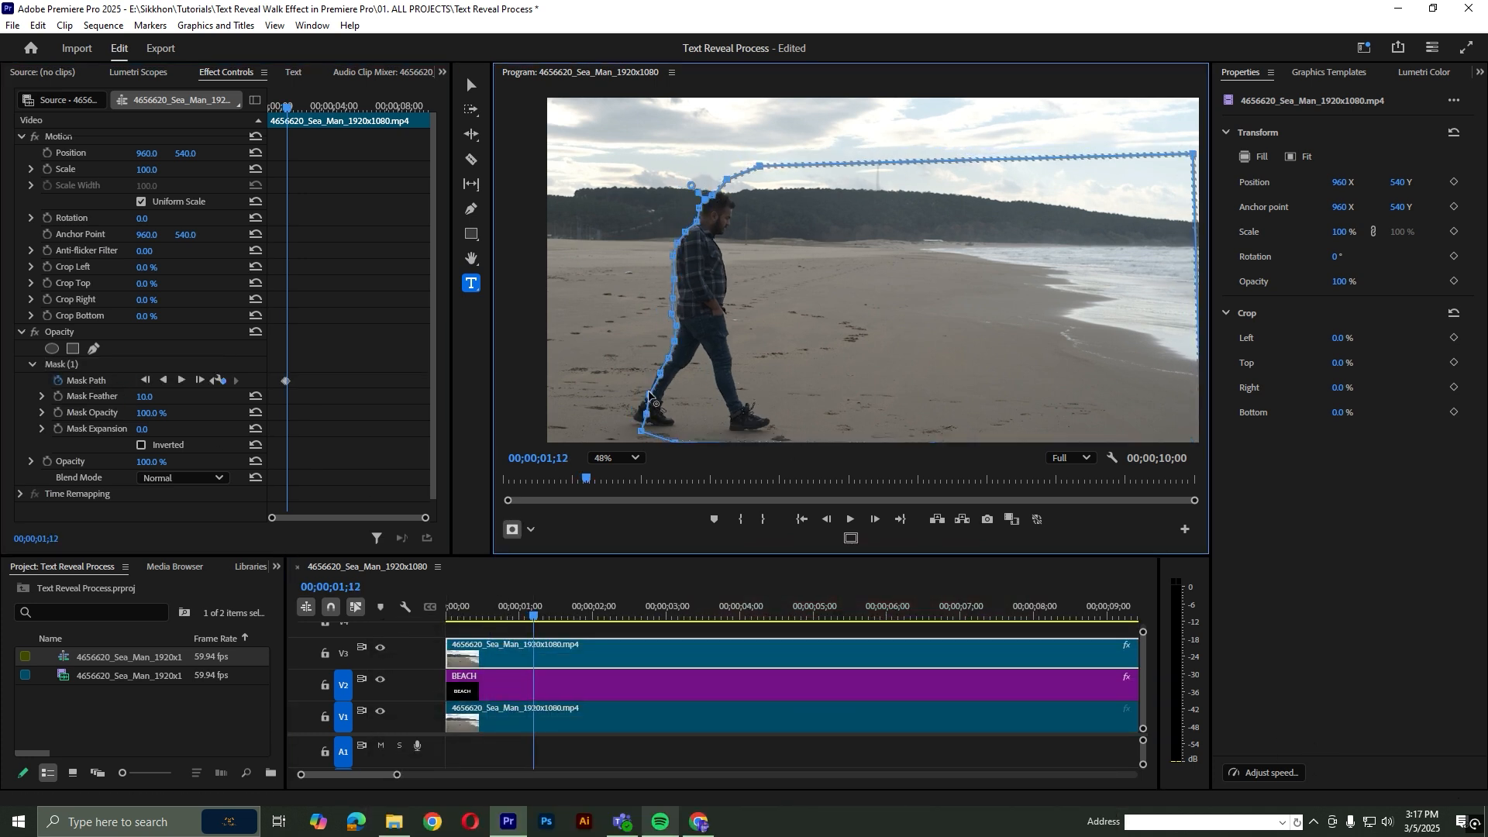
Reshape the mask path at 00;00;01;17 to follow the man's back and rear leg
{"action": "scroll", "coordinate": [651, 400], "scroll_direction": "up", "scroll_amount": 2}
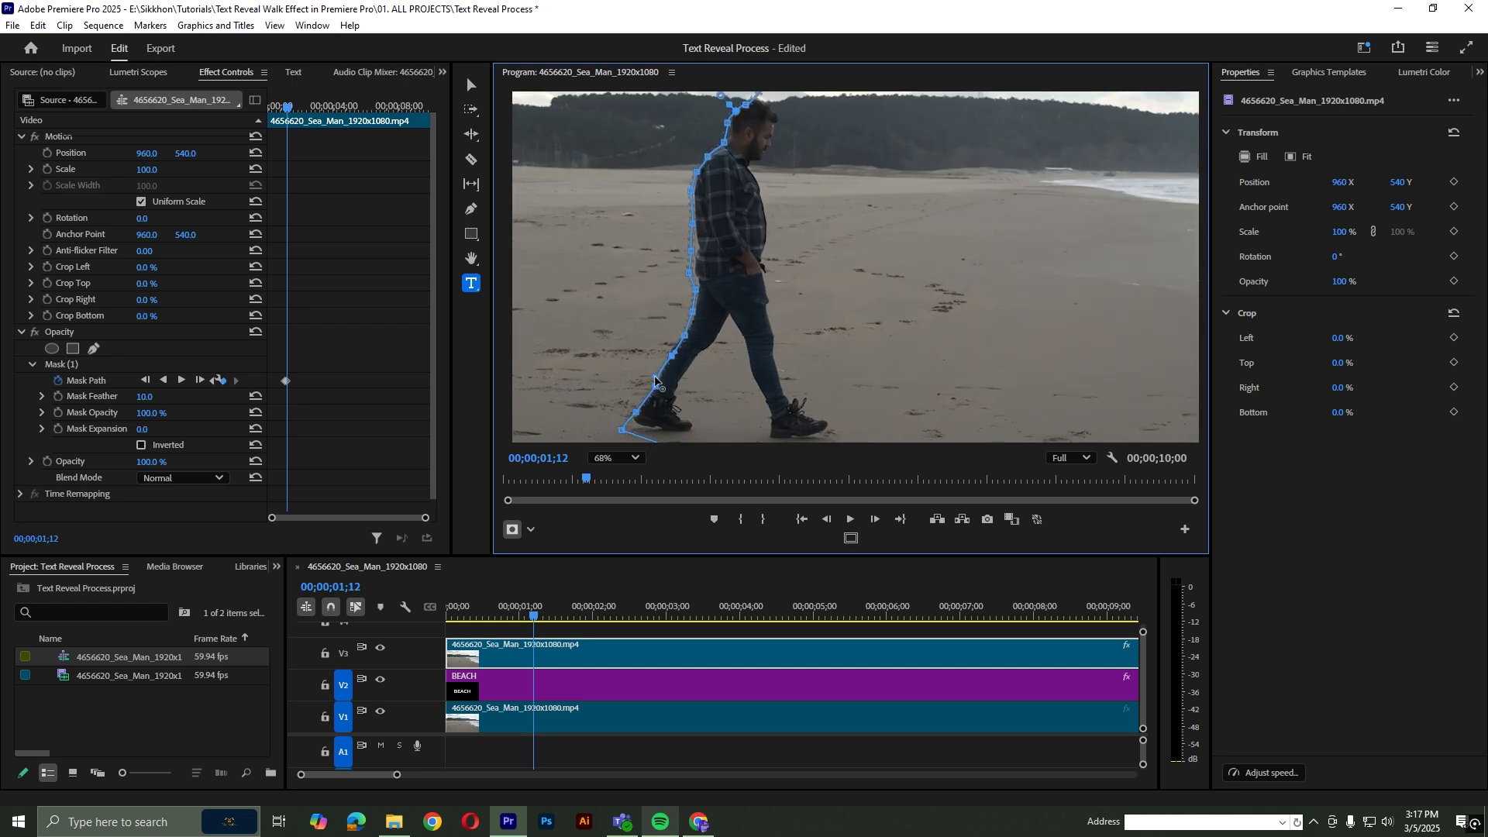
{"action": "key", "text": "shift+Right"}
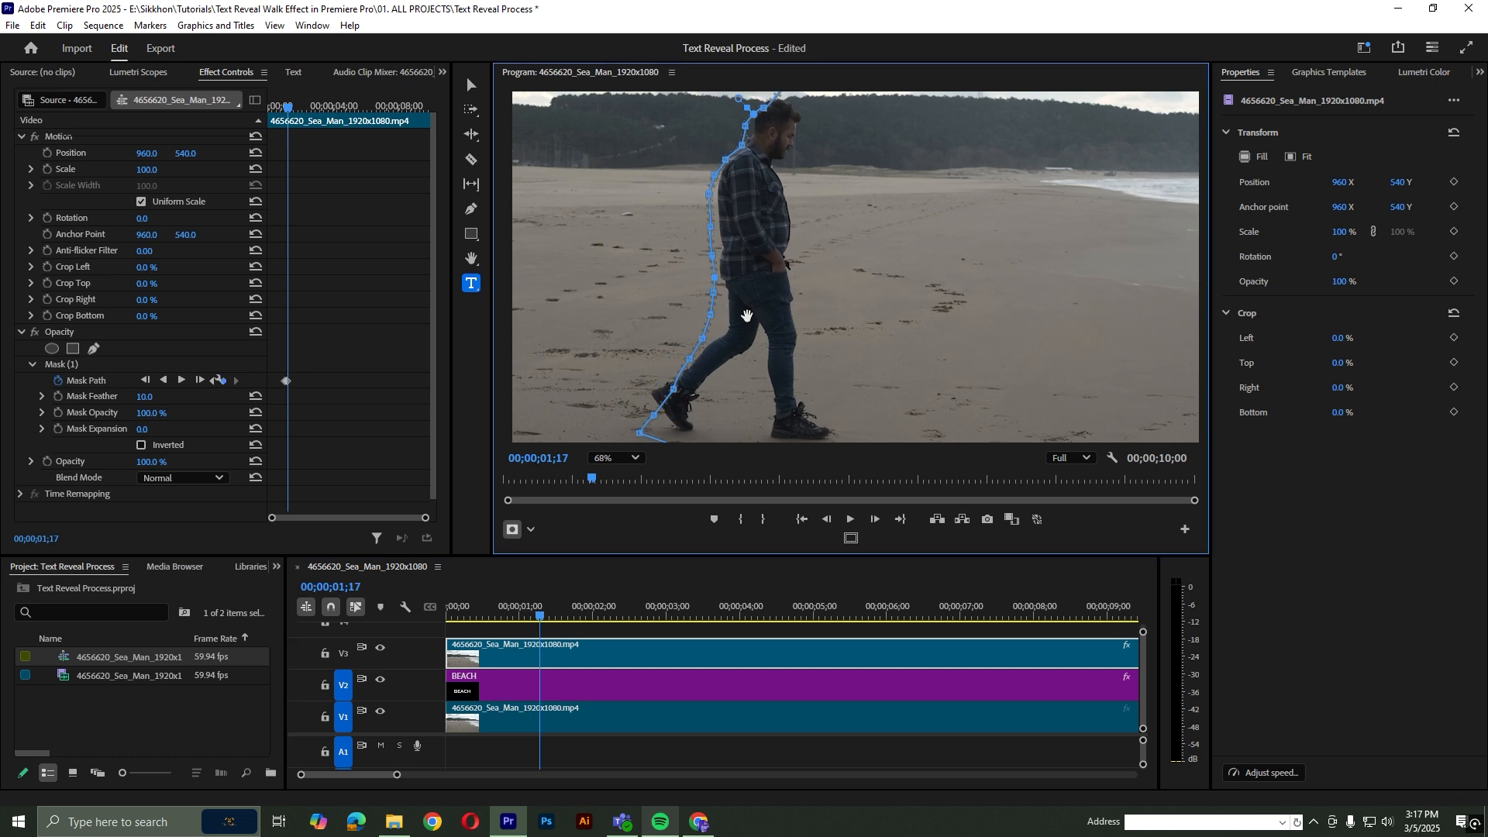
{"action": "left_click_drag", "start_coordinate": [713, 255], "coordinate": [721, 250]}
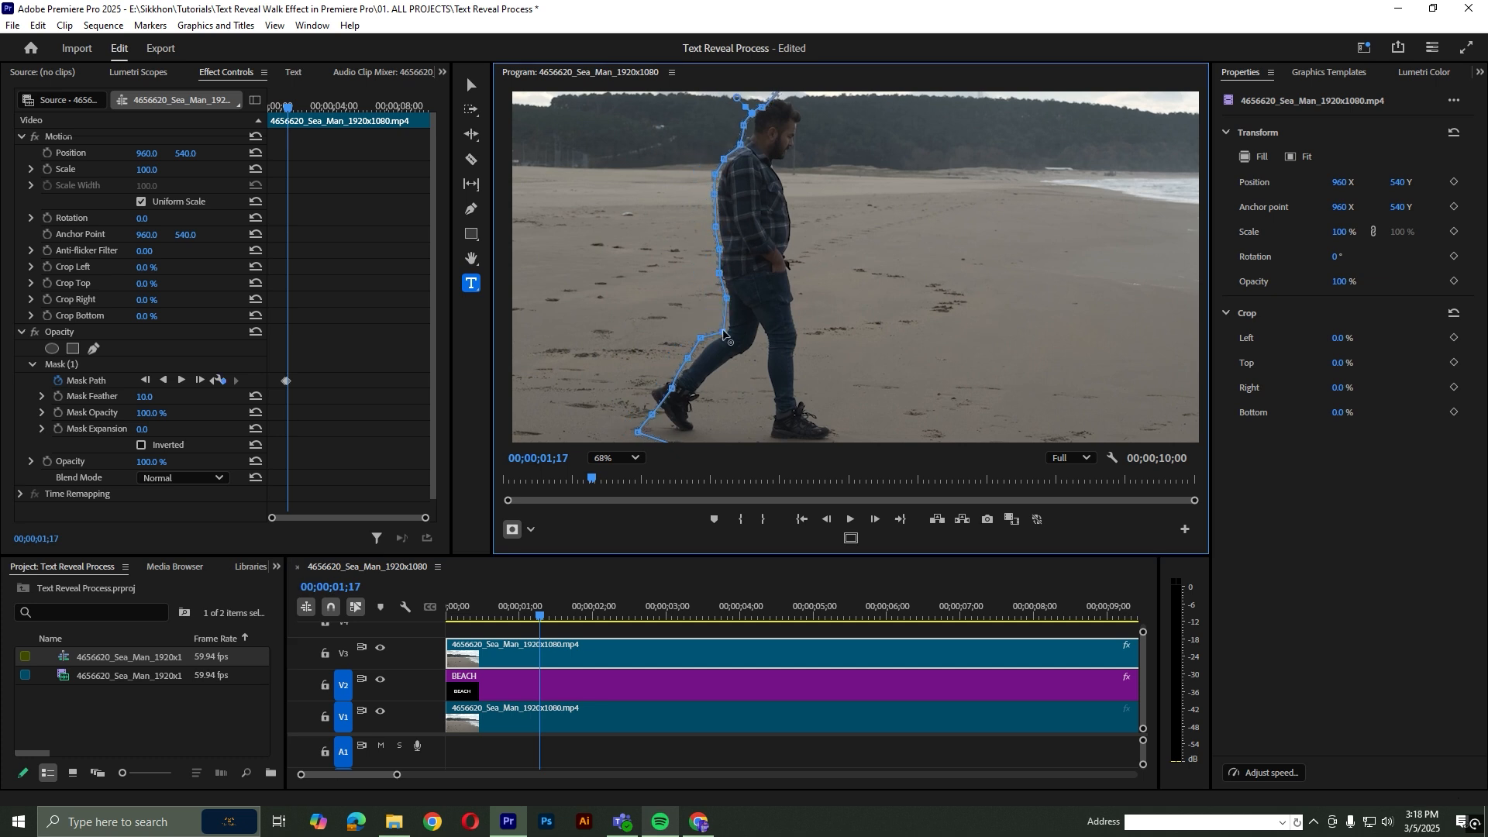
{"action": "left_click_drag", "start_coordinate": [652, 415], "coordinate": [667, 386]}
Fit the mask path to the man's back and lifted rear foot at 00;00;01;21 with the Pen tool
{"action": "left_click", "coordinate": [472, 210]}
{"action": "key", "text": "Right"}
{"action": "key", "text": "Right"}
{"action": "key", "text": "Right"}
{"action": "key", "text": "Right"}
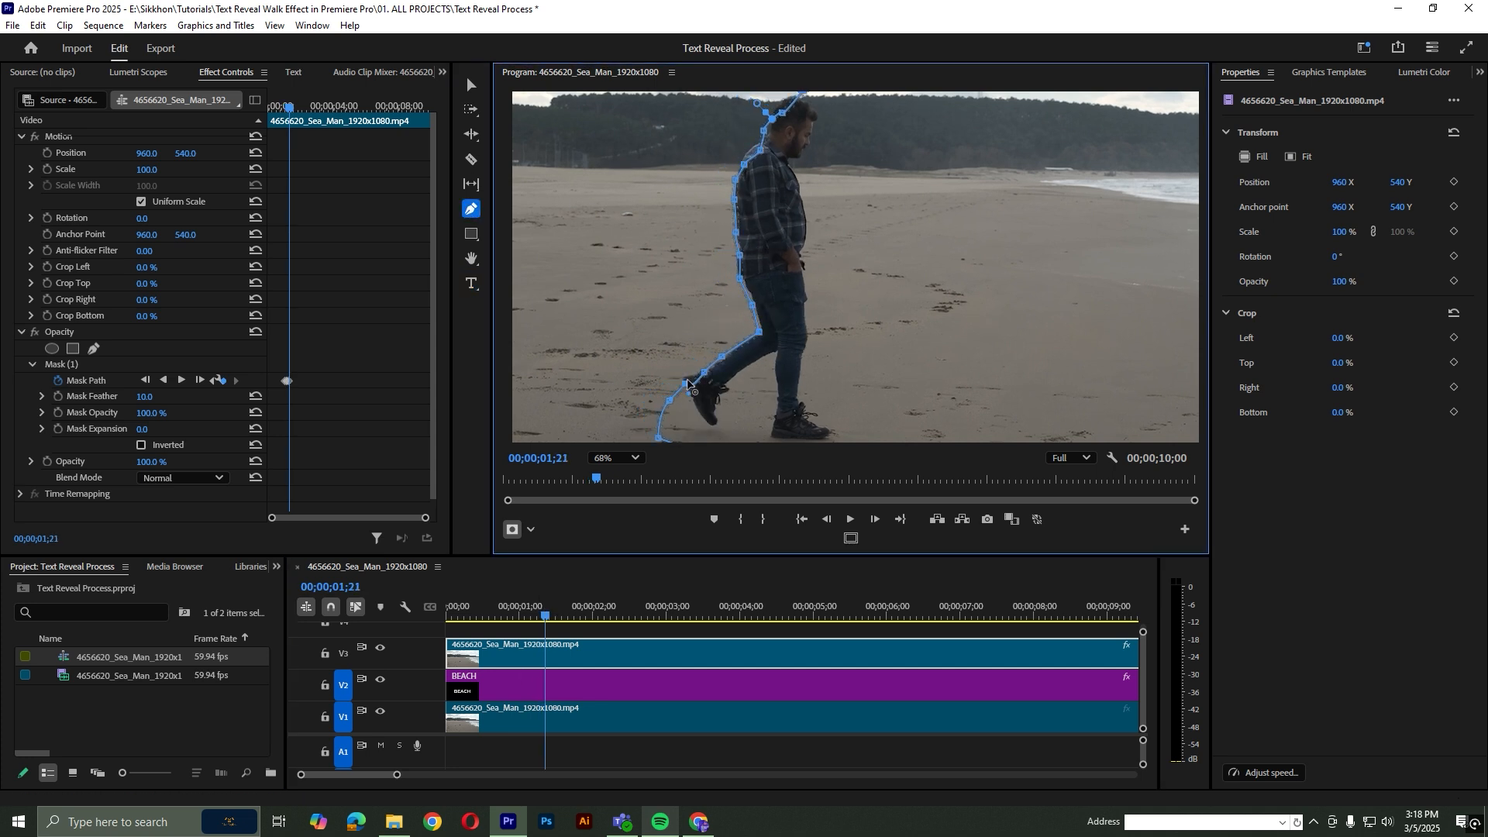
{"action": "mouse_move", "coordinate": [546, 618]}
{"action": "left_mouse_down"}
{"action": "mouse_move", "coordinate": [608, 617]}
{"action": "mouse_move", "coordinate": [546, 620]}
{"action": "left_mouse_up"}
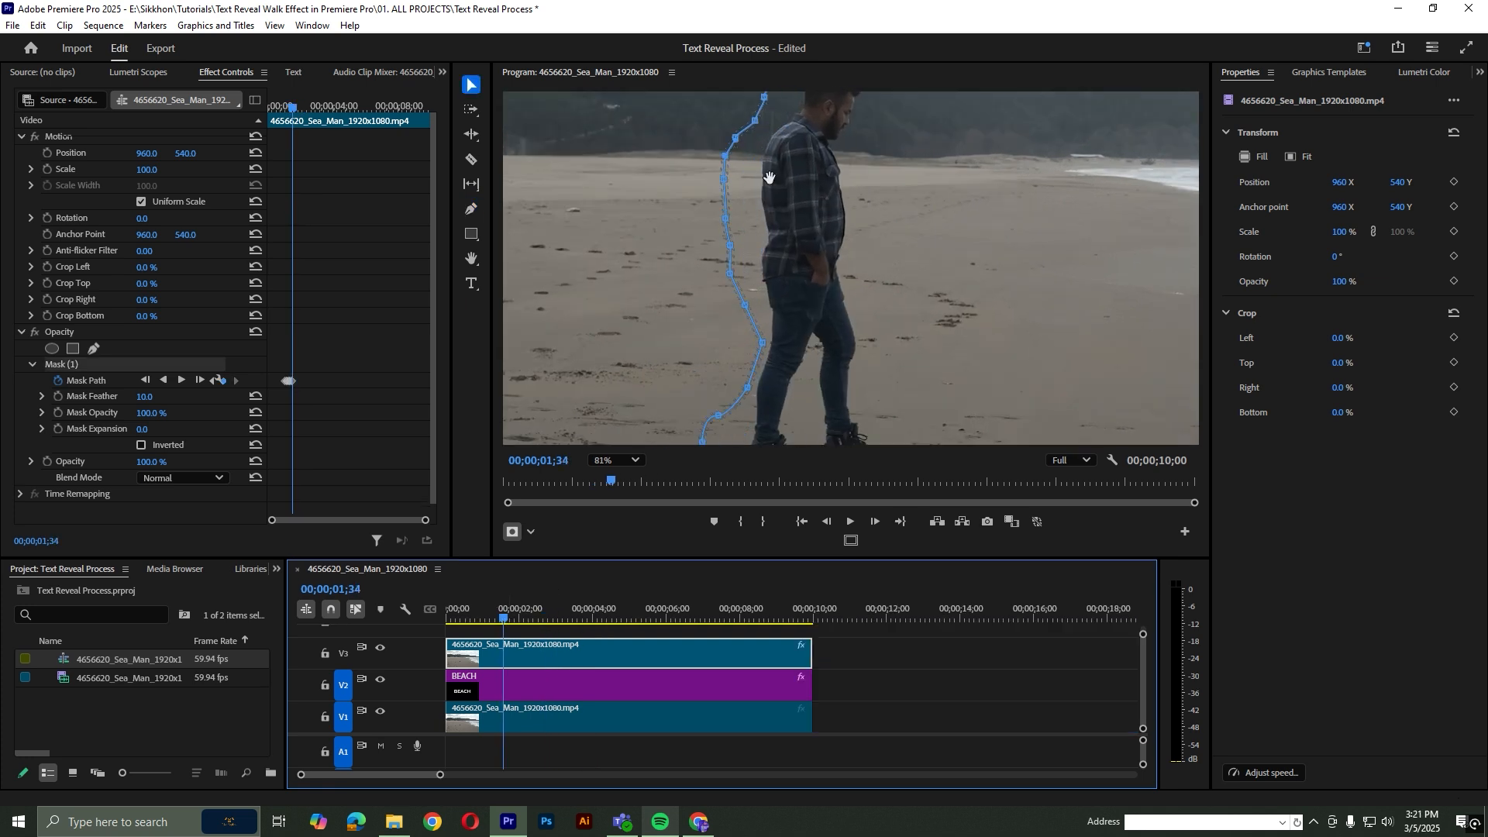
Continue refitting the mask path along the man's back and legs up to 00;00;01;34
{"action": "left_click_drag", "start_coordinate": [770, 177], "coordinate": [803, 186]}
{"action": "left_click_drag", "start_coordinate": [796, 352], "coordinate": [766, 348]}
{"action": "left_click_drag", "start_coordinate": [778, 314], "coordinate": [772, 315]}
{"action": "left_click_drag", "start_coordinate": [781, 397], "coordinate": [754, 393]}
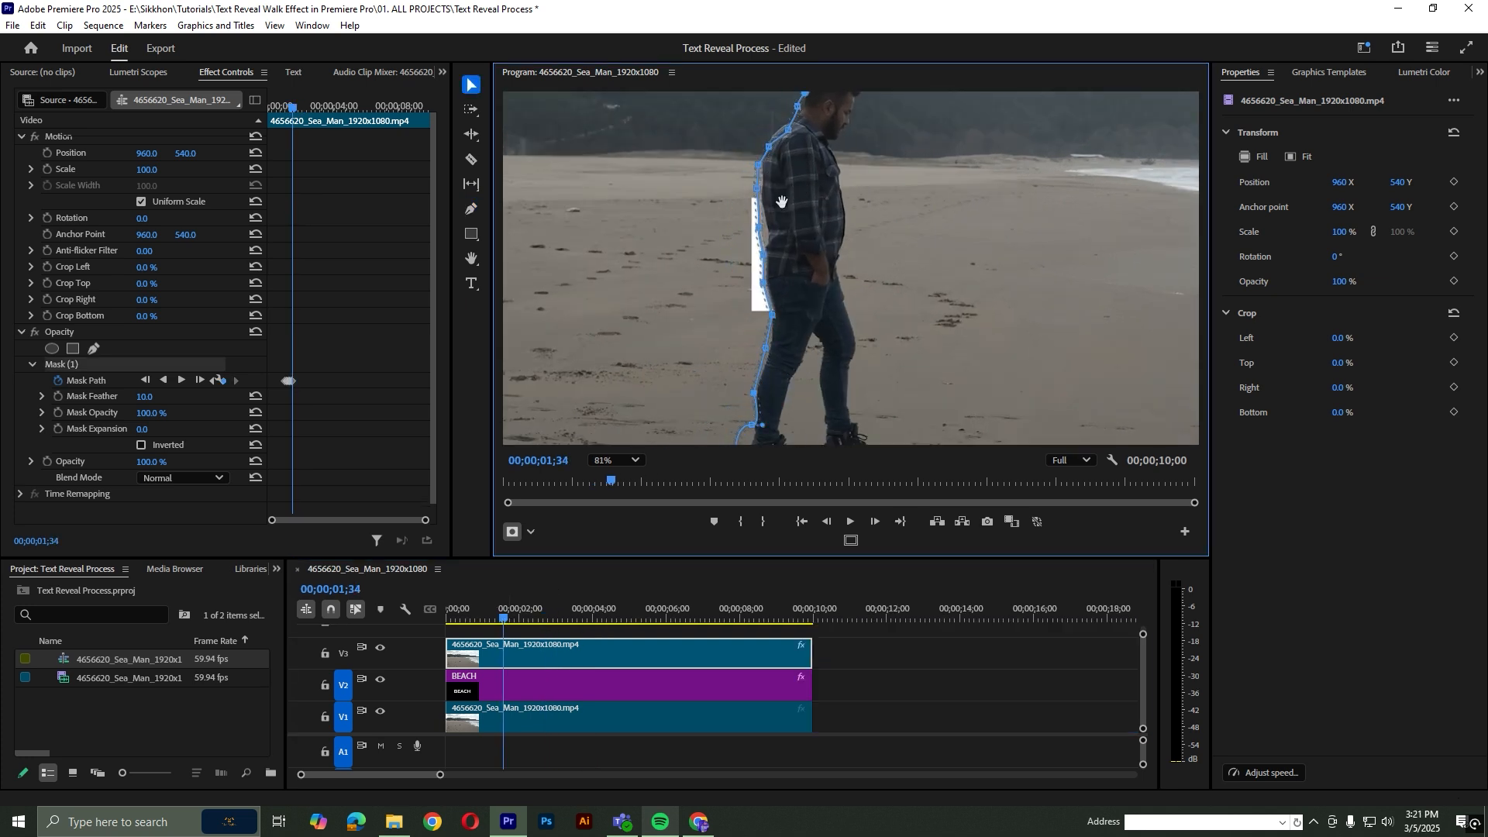
Shift the mask path points to the edge of the man's back at 00;00;01;36
{"action": "left_click_drag", "start_coordinate": [502, 618], "coordinate": [505, 618]}
{"action": "left_click_drag", "start_coordinate": [796, 169], "coordinate": [803, 168]}
{"action": "left_click_drag", "start_coordinate": [767, 227], "coordinate": [773, 222]}
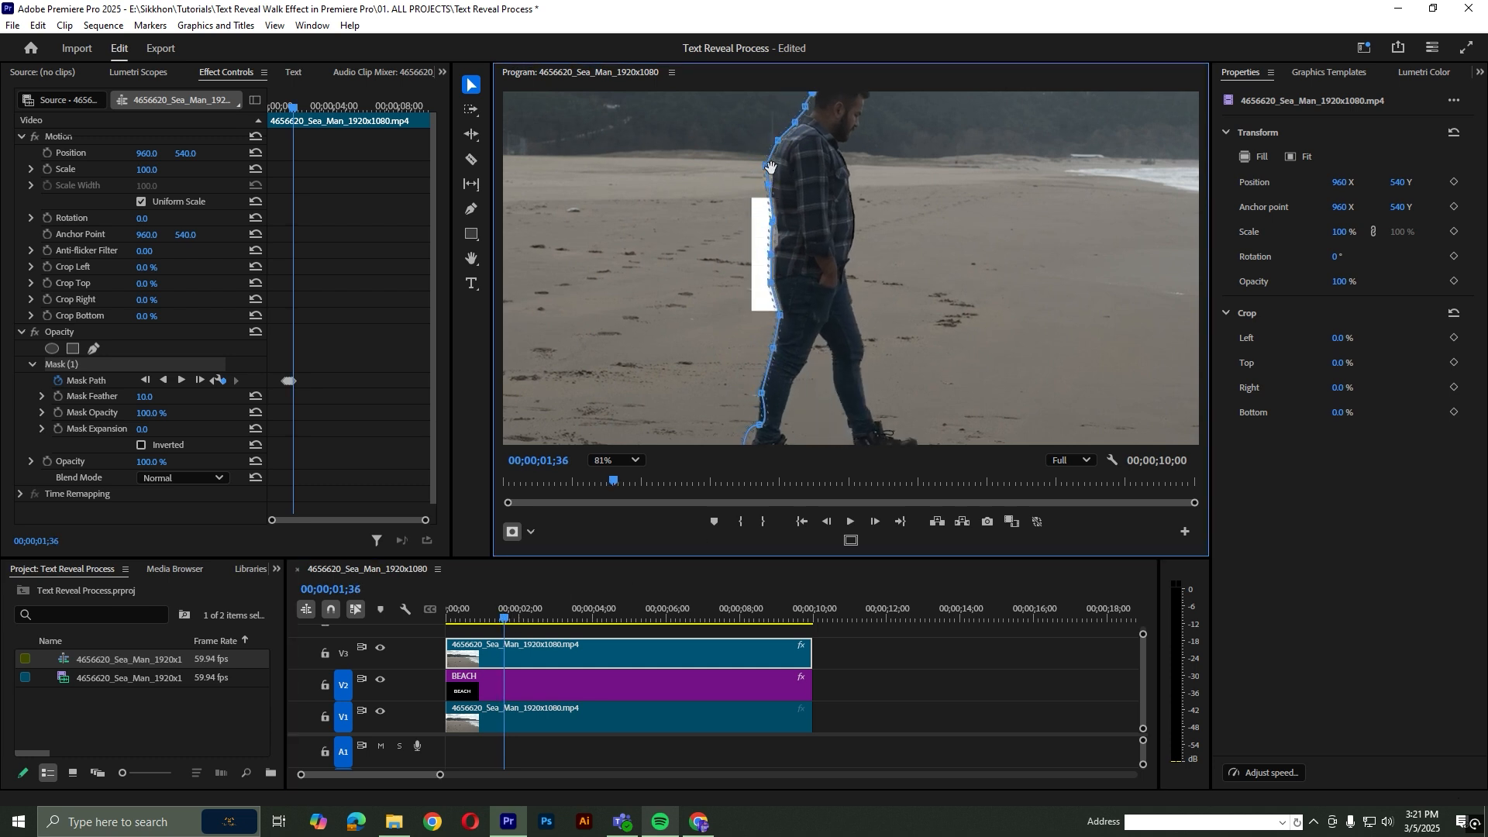
Advance to 00;00;01;38 and align the mask path with the man's back
{"action": "left_click", "coordinate": [525, 630]}
{"action": "key", "text": "Right"}
{"action": "left_click", "coordinate": [527, 654]}
{"action": "key", "text": "Right"}
{"action": "left_click_drag", "start_coordinate": [791, 183], "coordinate": [799, 187]}
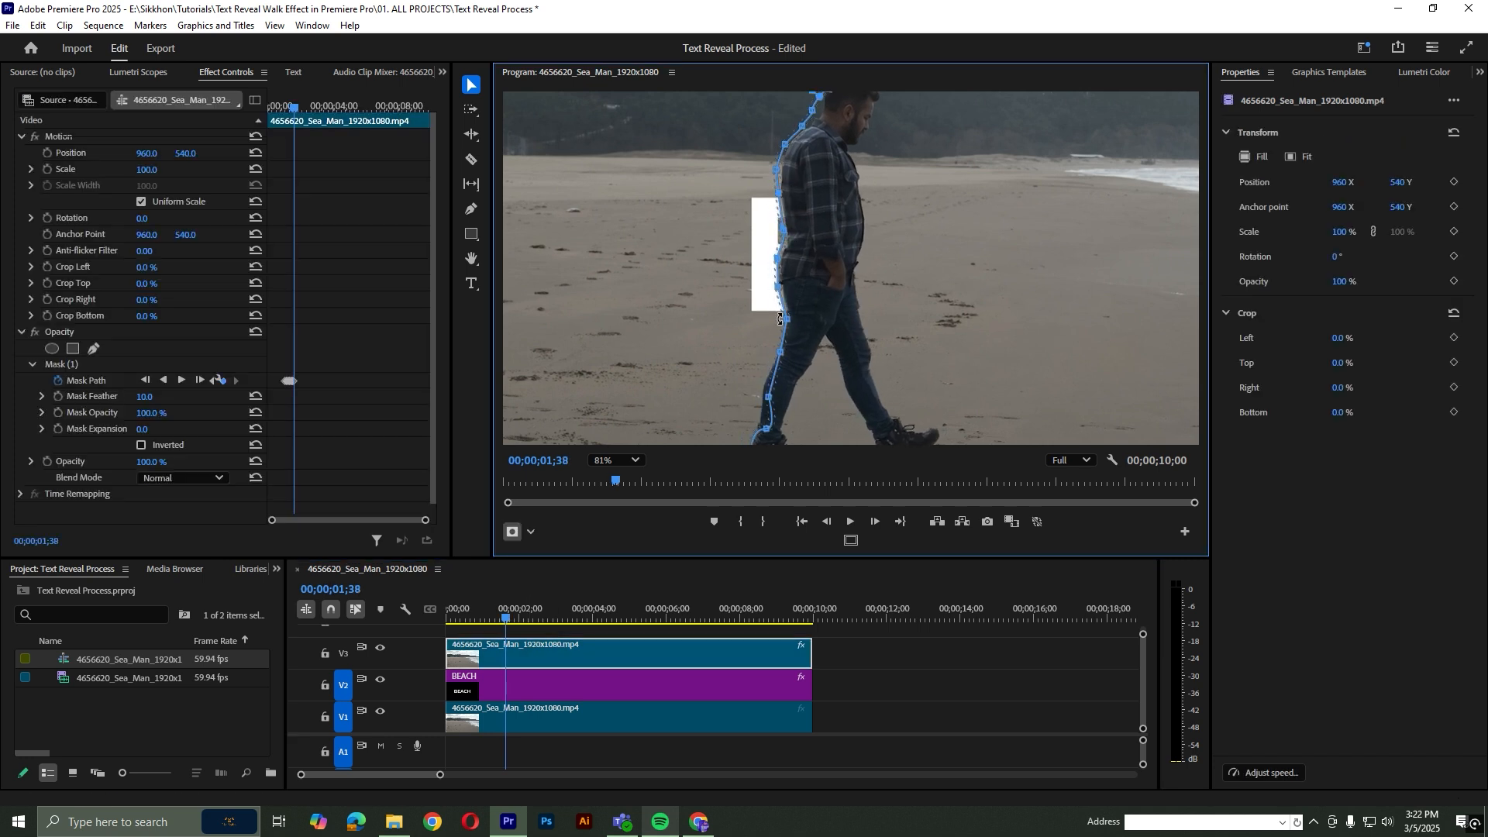
Advance in two-frame increments from 00;00;01;40 to 00;00;01;52, refitting the mask path behind the man to reveal the letter B
{"action": "left_click_drag", "start_coordinate": [505, 618], "coordinate": [508, 618]}
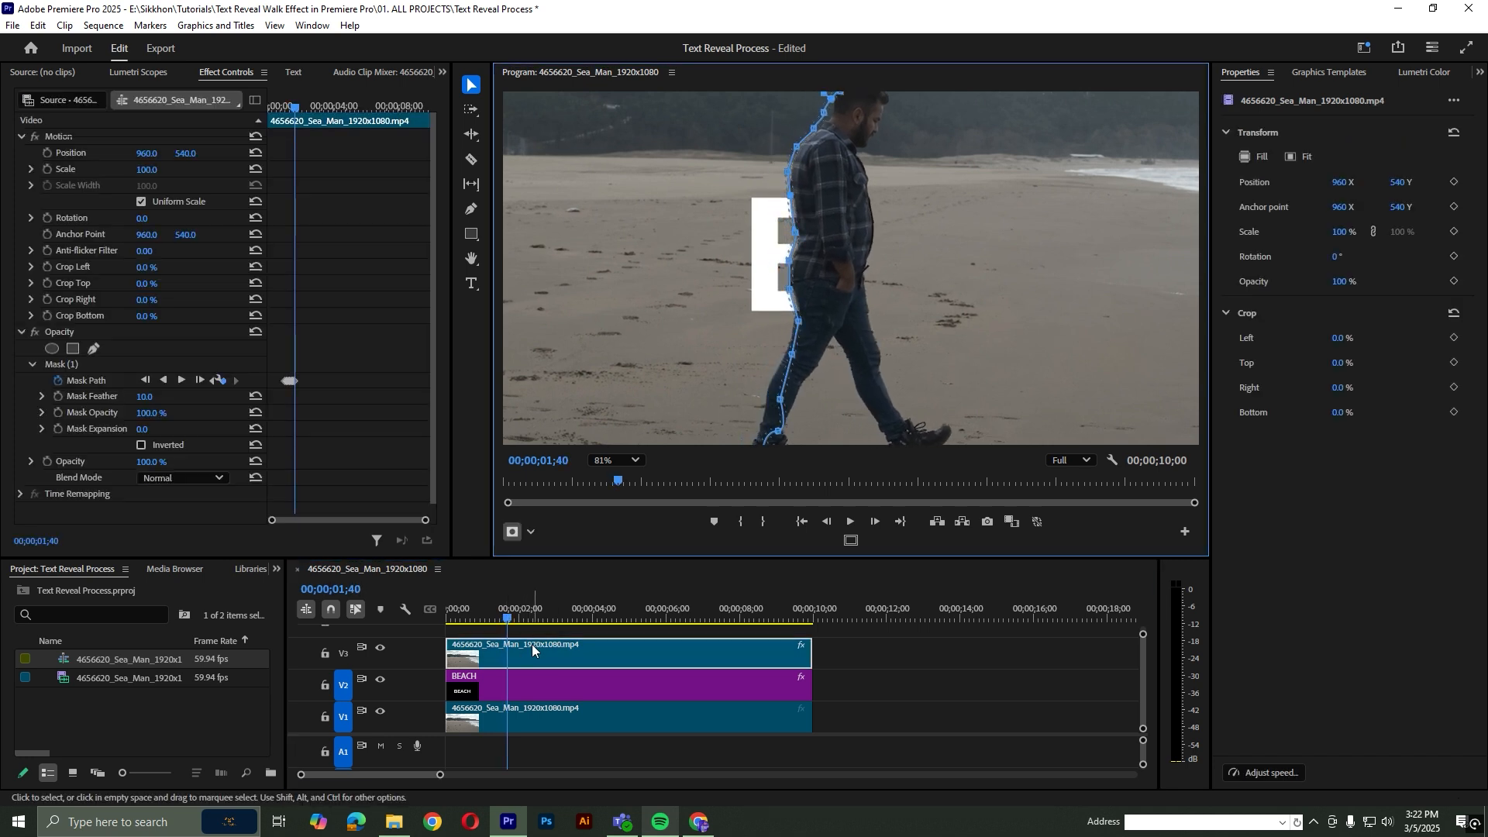
{"action": "key", "text": "Right"}
{"action": "left_click", "coordinate": [574, 645]}
{"action": "key", "text": "Right"}
{"action": "key", "text": "Right"}
{"action": "left_click_drag", "start_coordinate": [887, 242], "coordinate": [858, 289]}
{"action": "left_click", "coordinate": [548, 655]}
{"action": "key", "text": "Right"}
{"action": "key", "text": "Right"}
{"action": "left_click", "coordinate": [547, 653]}
{"action": "key", "text": "Right"}
{"action": "key", "text": "Right"}
{"action": "left_click", "coordinate": [546, 652]}
{"action": "key", "text": "Right"}
{"action": "key", "text": "Right"}
{"action": "left_click", "coordinate": [547, 653]}
{"action": "key", "text": "Right"}
{"action": "key", "text": "Right"}
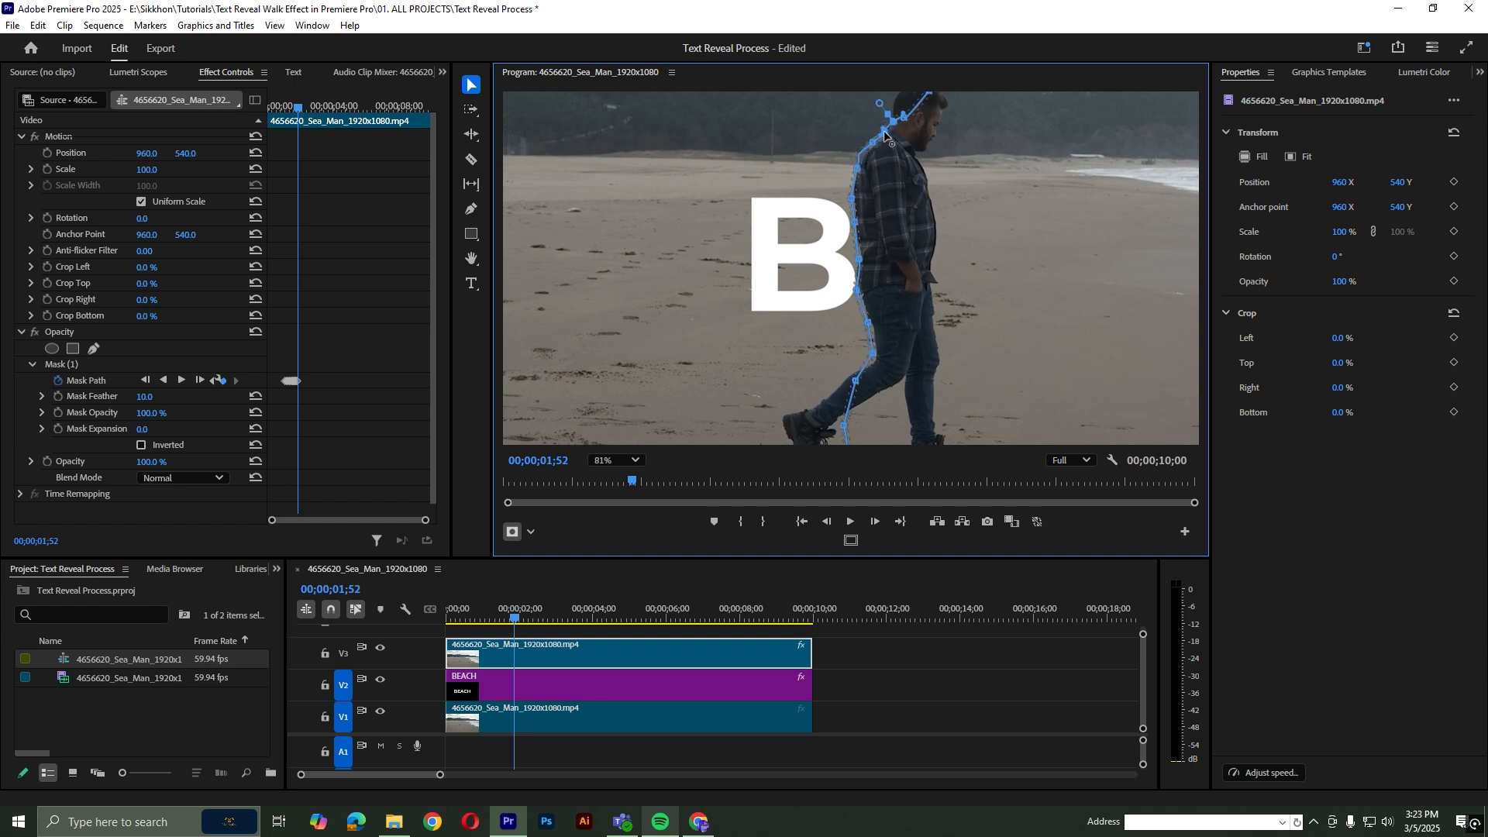
{"action": "left_click_drag", "start_coordinate": [873, 142], "coordinate": [872, 138]}
Keep refitting the mask path to the man's back a few frames at a time up to 00;00;01;59
{"action": "left_click", "coordinate": [543, 649]}
{"action": "key", "text": "Right"}
{"action": "key", "text": "Right"}
{"action": "left_click_drag", "start_coordinate": [903, 252], "coordinate": [902, 307]}
{"action": "left_click", "coordinate": [574, 653]}
{"action": "key", "text": "Right"}
{"action": "key", "text": "Right"}
{"action": "key", "text": "Right"}
{"action": "left_click", "coordinate": [531, 650]}
{"action": "key", "text": "Right"}
{"action": "key", "text": "Right"}
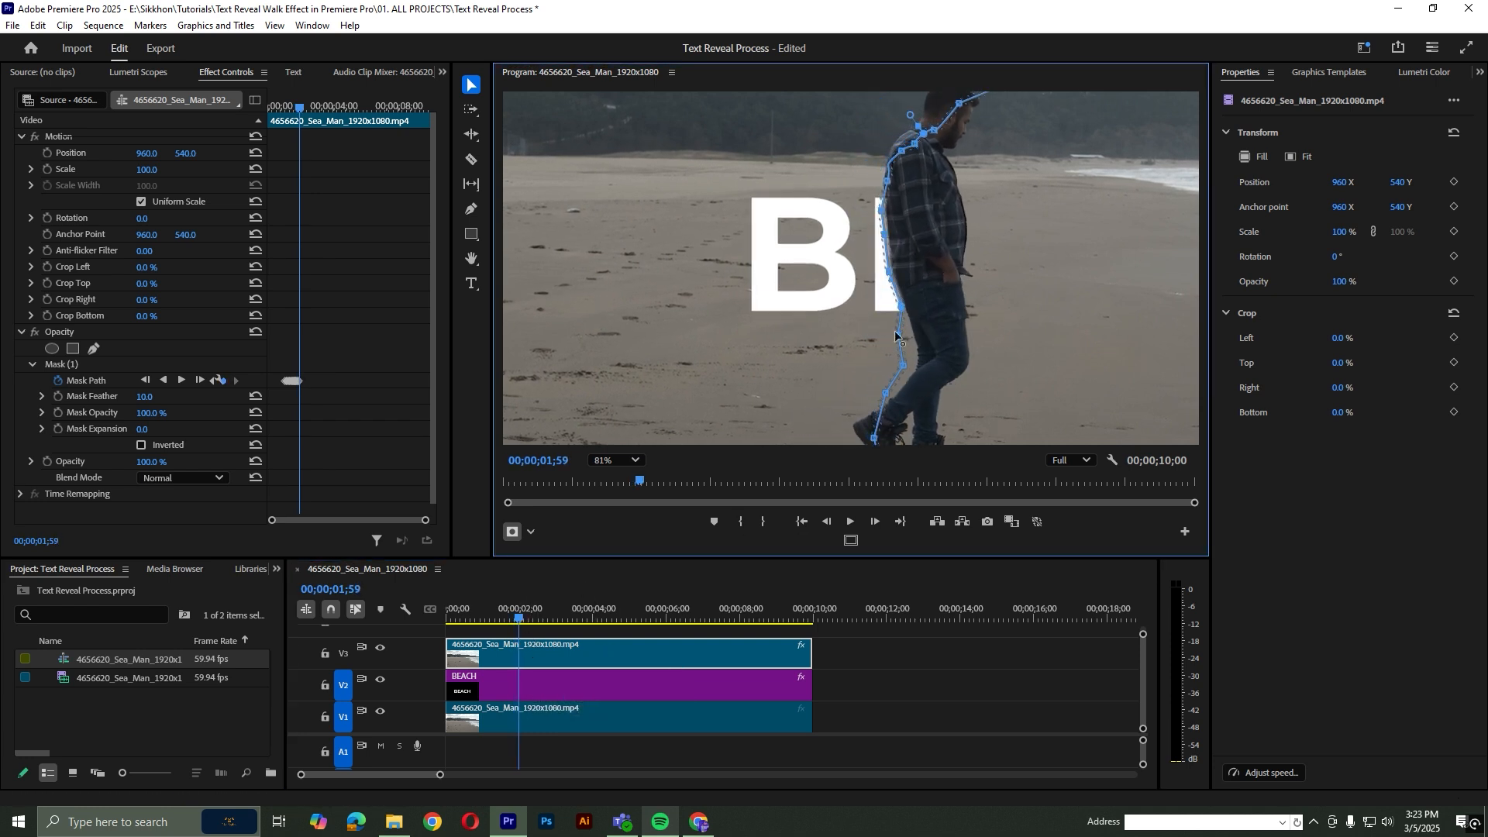
Refit the mask path to the man's back and rear leg at 00;00;02;01 and 00;00;02;03
{"action": "left_click", "coordinate": [690, 630]}
{"action": "key", "text": "Right"}
{"action": "key", "text": "Right"}
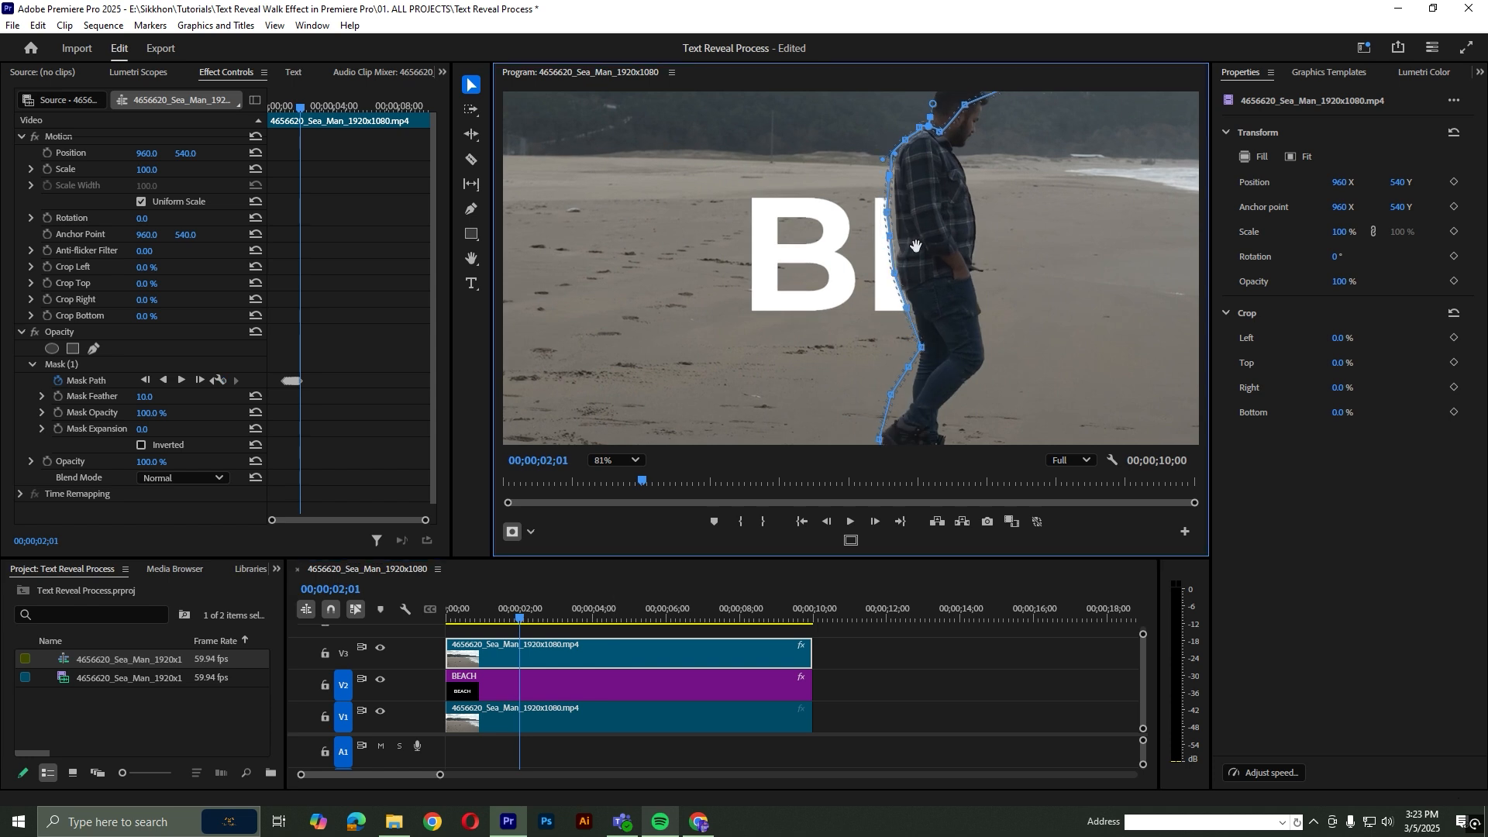
{"action": "left_click", "coordinate": [588, 649]}
{"action": "key", "text": "Right"}
{"action": "key", "text": "Right"}
{"action": "left_click_drag", "start_coordinate": [933, 245], "coordinate": [940, 246]}
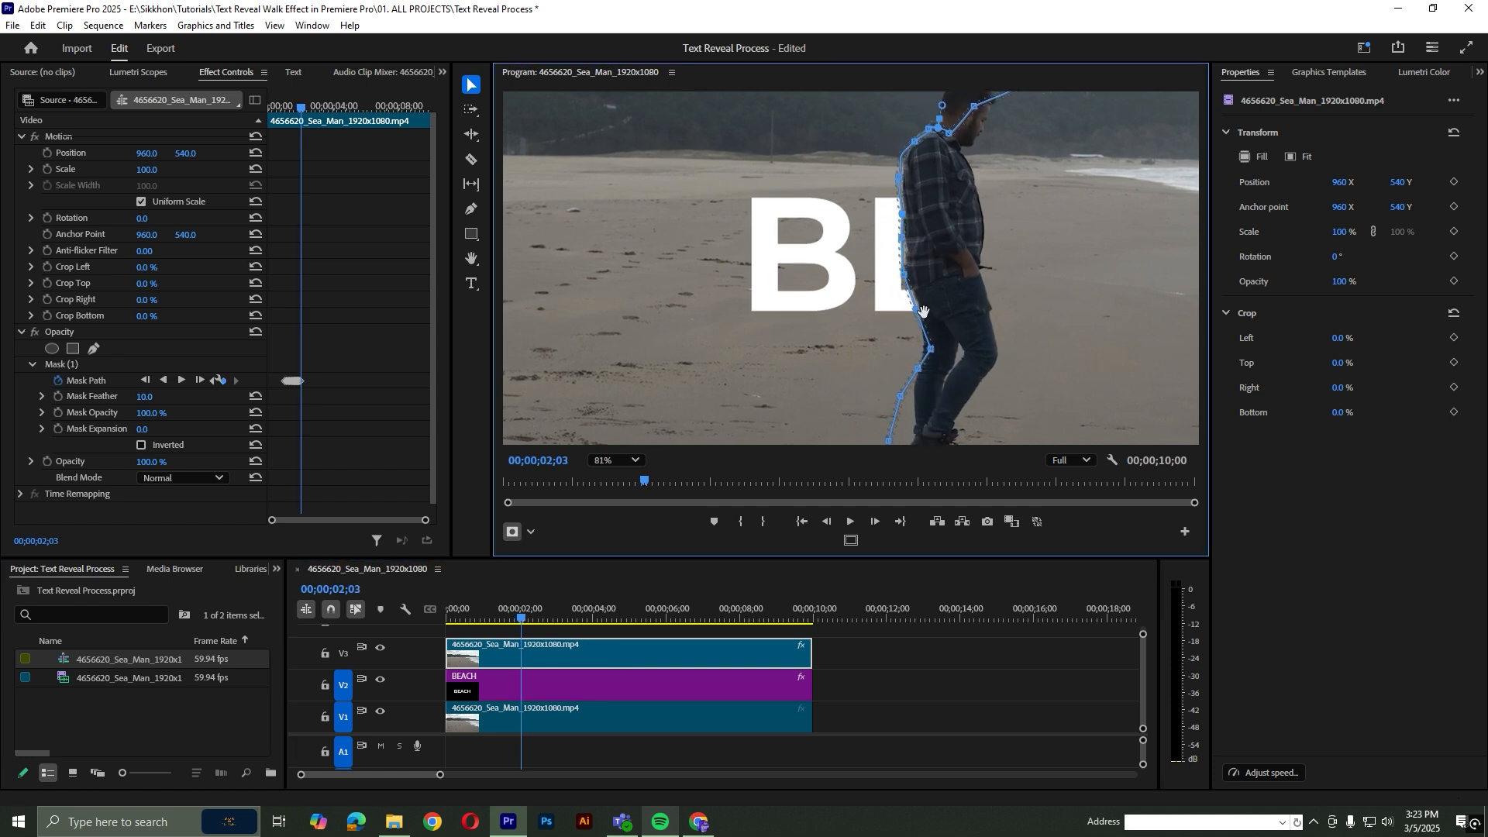
Advance in two-frame increments to 00;00;02;07, moving the mask path points to the edge of the man's back
{"action": "left_click", "coordinate": [693, 640]}
{"action": "key", "text": "Right"}
{"action": "key", "text": "Right"}
{"action": "left_click_drag", "start_coordinate": [942, 257], "coordinate": [953, 265]}
{"action": "left_click", "coordinate": [689, 641]}
{"action": "key", "text": "Right"}
{"action": "key", "text": "Right"}
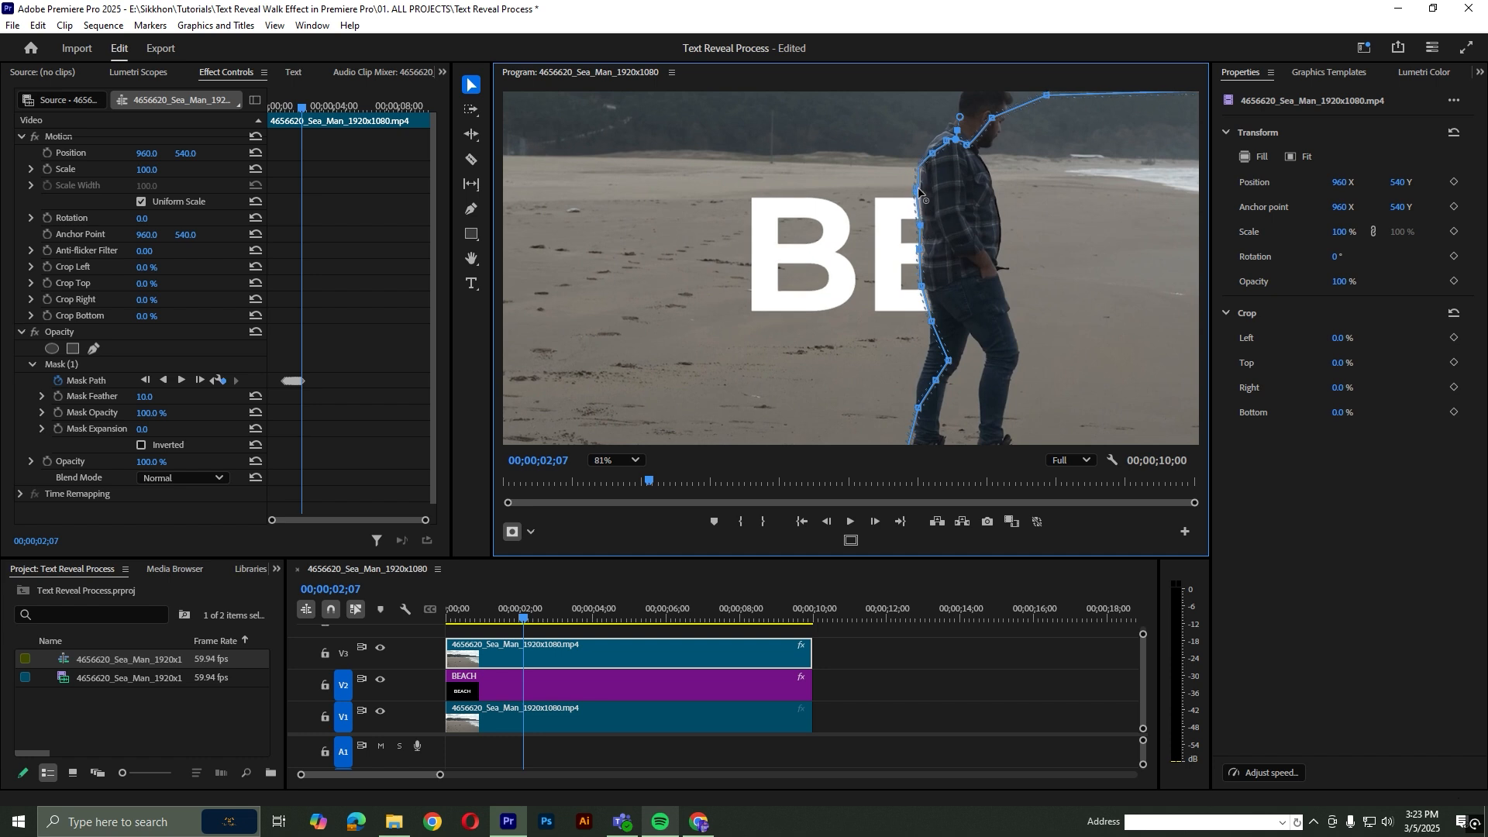
{"action": "left_click_drag", "start_coordinate": [921, 194], "coordinate": [920, 197]}
Advance in two-frame increments from 00;00;02;07 to 00;00;02;25, refitting the mask path so the E and A emerge behind the man
{"action": "left_click", "coordinate": [610, 656]}
{"action": "key", "text": "Right"}
{"action": "key", "text": "Right"}
{"action": "left_click_drag", "start_coordinate": [972, 255], "coordinate": [972, 227]}
{"action": "left_click", "coordinate": [621, 654]}
{"action": "key", "text": "Right"}
{"action": "key", "text": "Right"}
{"action": "left_click_drag", "start_coordinate": [937, 228], "coordinate": [1077, 269]}
{"action": "left_click", "coordinate": [637, 657]}
{"action": "key", "text": "Right"}
{"action": "key", "text": "Right"}
{"action": "left_click", "coordinate": [650, 655]}
{"action": "key", "text": "Right"}
{"action": "key", "text": "Right"}
{"action": "left_click", "coordinate": [575, 645]}
{"action": "key", "text": "Right"}
{"action": "key", "text": "Right"}
{"action": "left_click", "coordinate": [651, 655]}
{"action": "key", "text": "Right"}
{"action": "key", "text": "Right"}
{"action": "left_click", "coordinate": [651, 655]}
{"action": "key", "text": "Right"}
{"action": "key", "text": "Right"}
{"action": "left_click", "coordinate": [744, 655]}
{"action": "key", "text": "Right"}
{"action": "key", "text": "Right"}
{"action": "left_click", "coordinate": [744, 655]}
{"action": "key", "text": "Right"}
{"action": "key", "text": "Right"}
Shape the mask path around the man's shoulder and the top of his head at 00;00;02;25
{"action": "left_click_drag", "start_coordinate": [1019, 165], "coordinate": [1014, 152]}
{"action": "left_click_drag", "start_coordinate": [1053, 157], "coordinate": [1044, 117]}
{"action": "left_click_drag", "start_coordinate": [1033, 153], "coordinate": [1082, 101]}
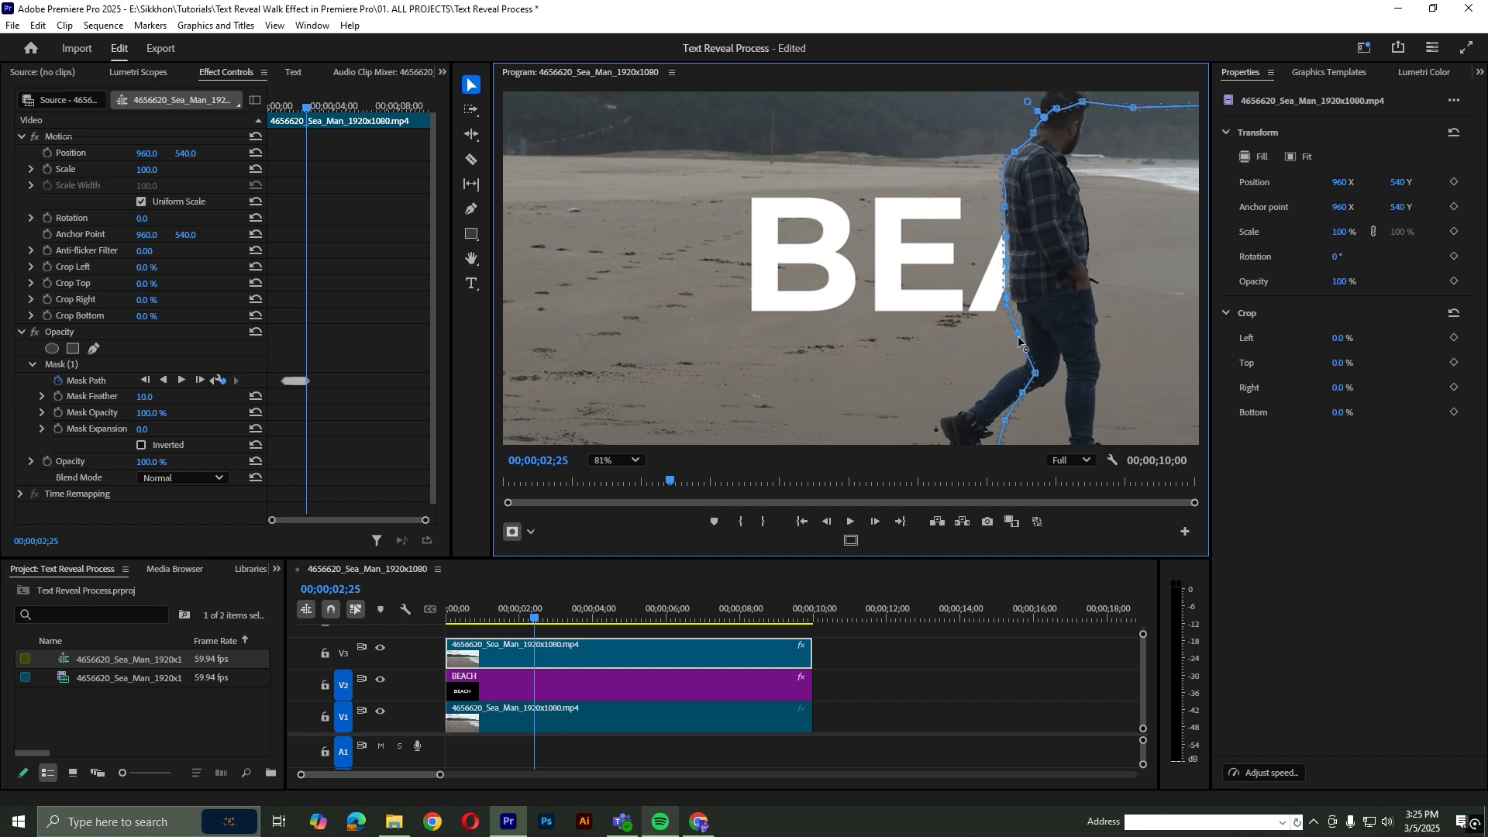
Advance in two-frame increments from 00;00;02;25 to 00;00;02;29, refitting the mask path to the man's back and rear leg
{"action": "key", "text": "Right"}
{"action": "key", "text": "Right"}
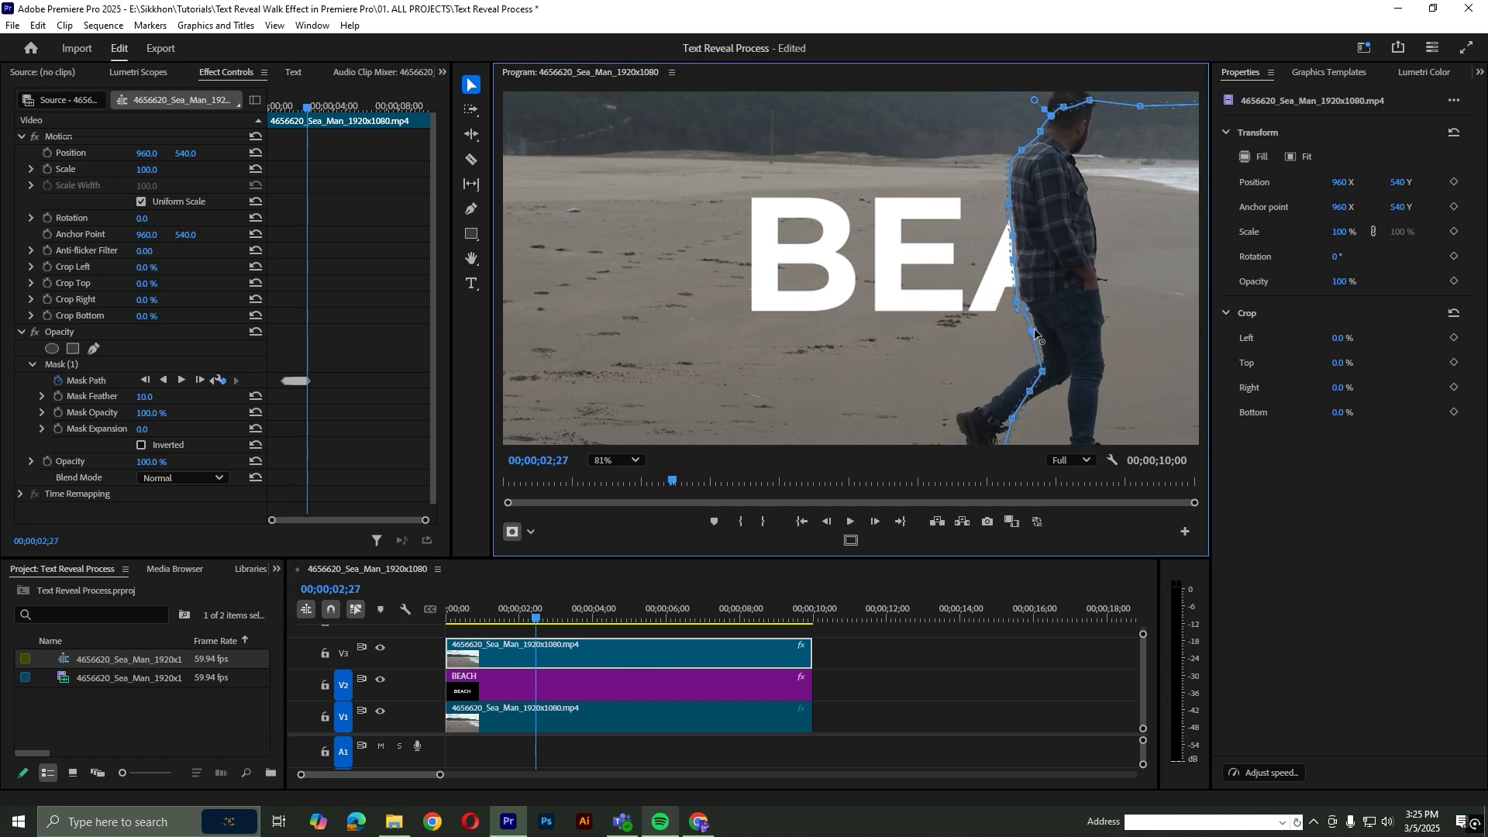
{"action": "key", "text": "Right"}
{"action": "key", "text": "Right"}
{"action": "scroll", "coordinate": [1031, 310], "scroll_direction": "up", "scroll_amount": 3}
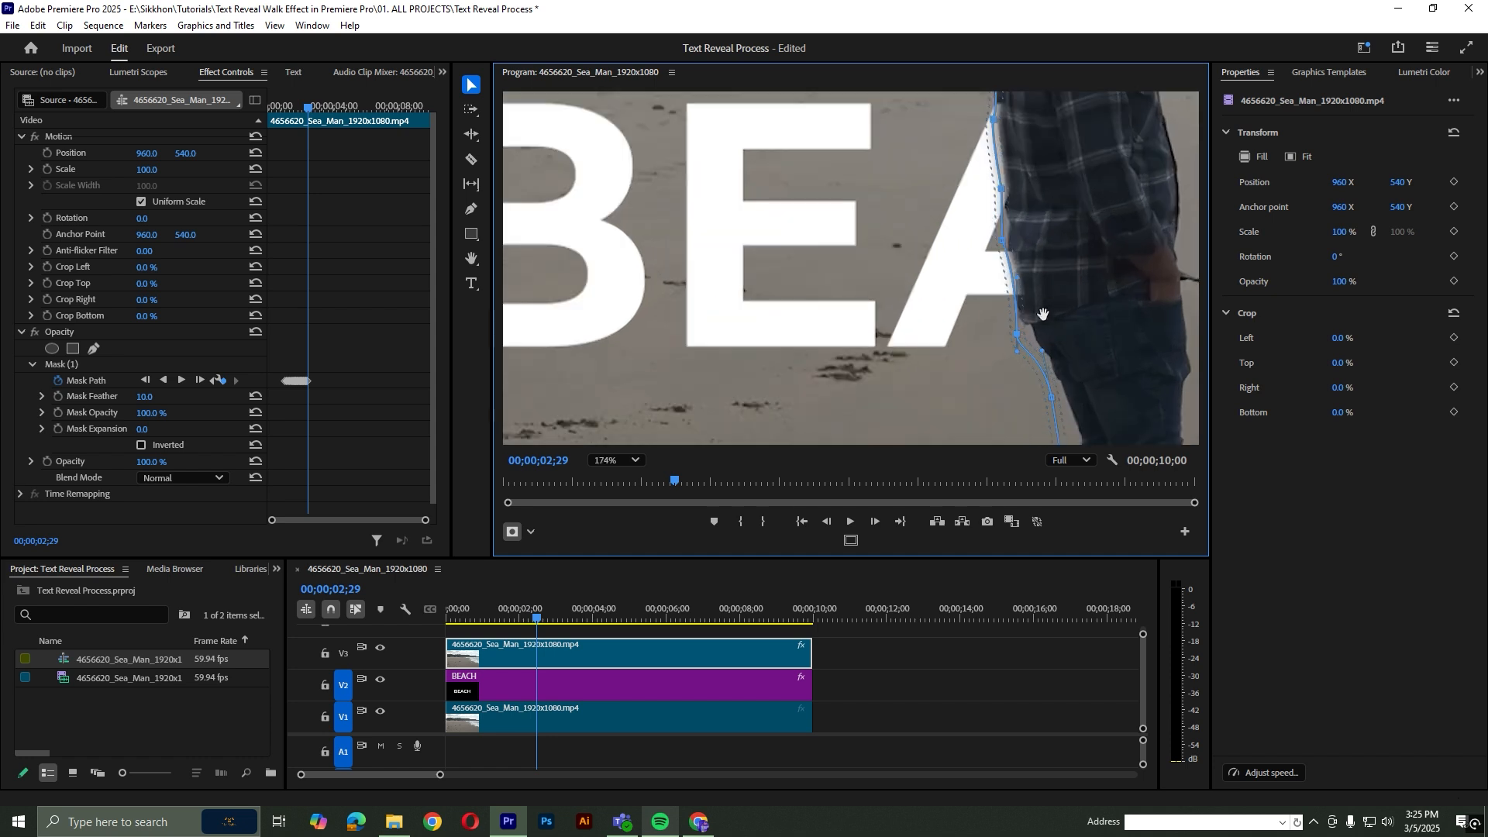
{"action": "scroll", "coordinate": [1039, 310], "scroll_direction": "down", "scroll_amount": 3}
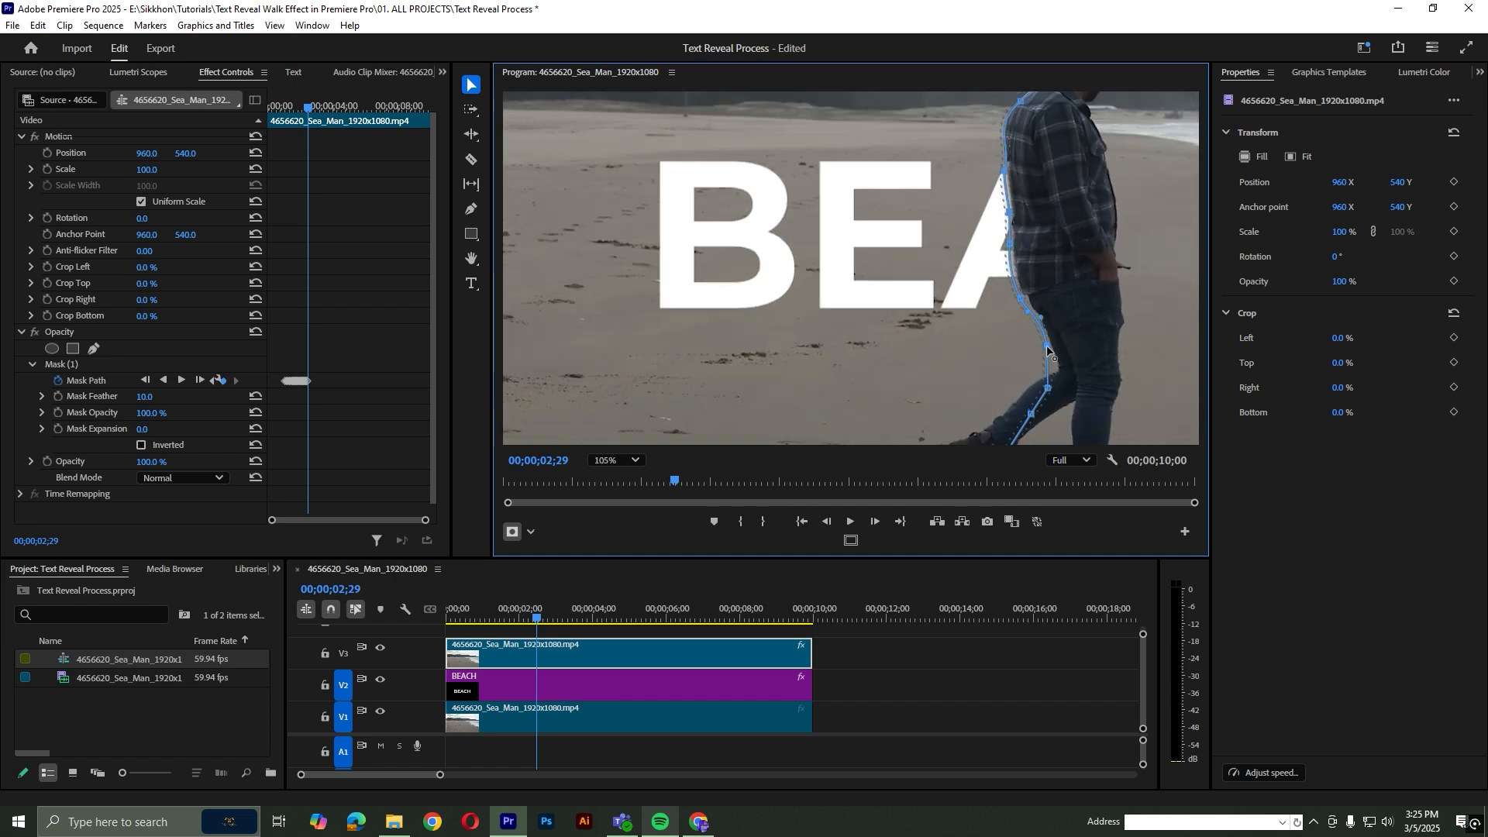
Advance in small frame increments to 00;00;04;15, keeping the mask path along the man's back so the A, C and H emerge behind him
{"action": "scroll", "coordinate": [1021, 115], "scroll_direction": "up", "scroll_amount": 3}
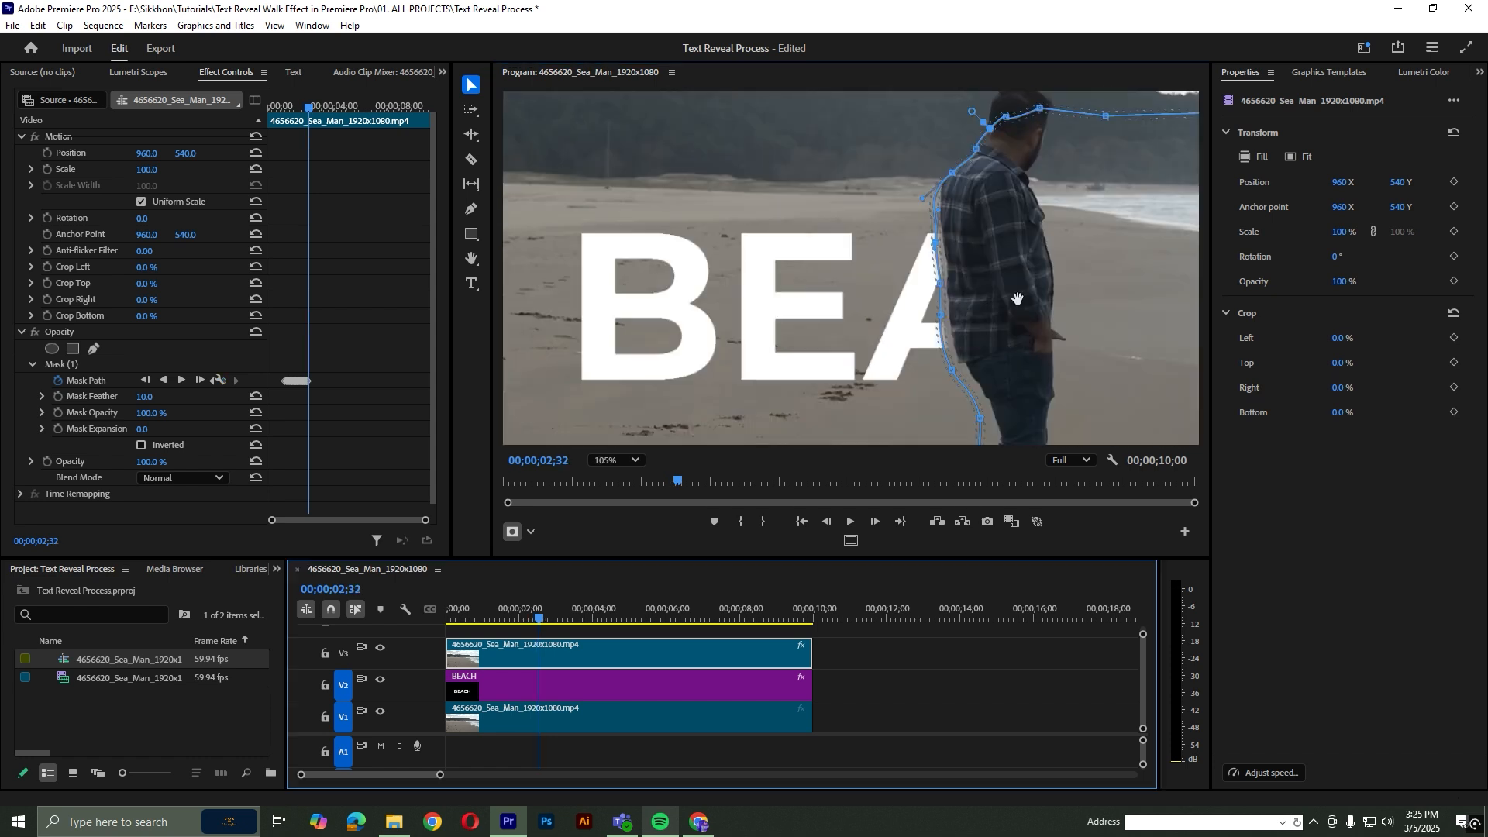
{"action": "scroll", "coordinate": [1094, 307], "scroll_direction": "down", "scroll_amount": 1}
{"action": "key", "text": "Right"}
{"action": "key", "text": "Right"}
{"action": "key", "text": "Right"}
{"action": "key", "text": "Right"}
{"action": "key", "text": "Right"}
{"action": "left_click", "coordinate": [635, 650]}
{"action": "key", "text": "Right"}
{"action": "key", "text": "Right"}
{"action": "key", "text": "Right"}
{"action": "key", "text": "Right"}
{"action": "key", "text": "Right"}
{"action": "left_click_drag", "start_coordinate": [1017, 299], "coordinate": [1010, 300]}
{"action": "key", "text": "Right"}
{"action": "key", "text": "Right"}
{"action": "key", "text": "Right"}
{"action": "key", "text": "Right"}
{"action": "key", "text": "Right"}
{"action": "left_click", "coordinate": [717, 655]}
{"action": "key", "text": "Right"}
{"action": "key", "text": "Right"}
{"action": "key", "text": "Right"}
{"action": "key", "text": "Right"}
{"action": "key", "text": "Right"}
{"action": "key", "text": "Right"}
{"action": "key", "text": "Right"}
{"action": "key", "text": "Right"}
{"action": "scroll", "coordinate": [1015, 318], "scroll_direction": "up", "scroll_amount": 1}
{"action": "left_click_drag", "start_coordinate": [1163, 310], "coordinate": [1016, 318]}
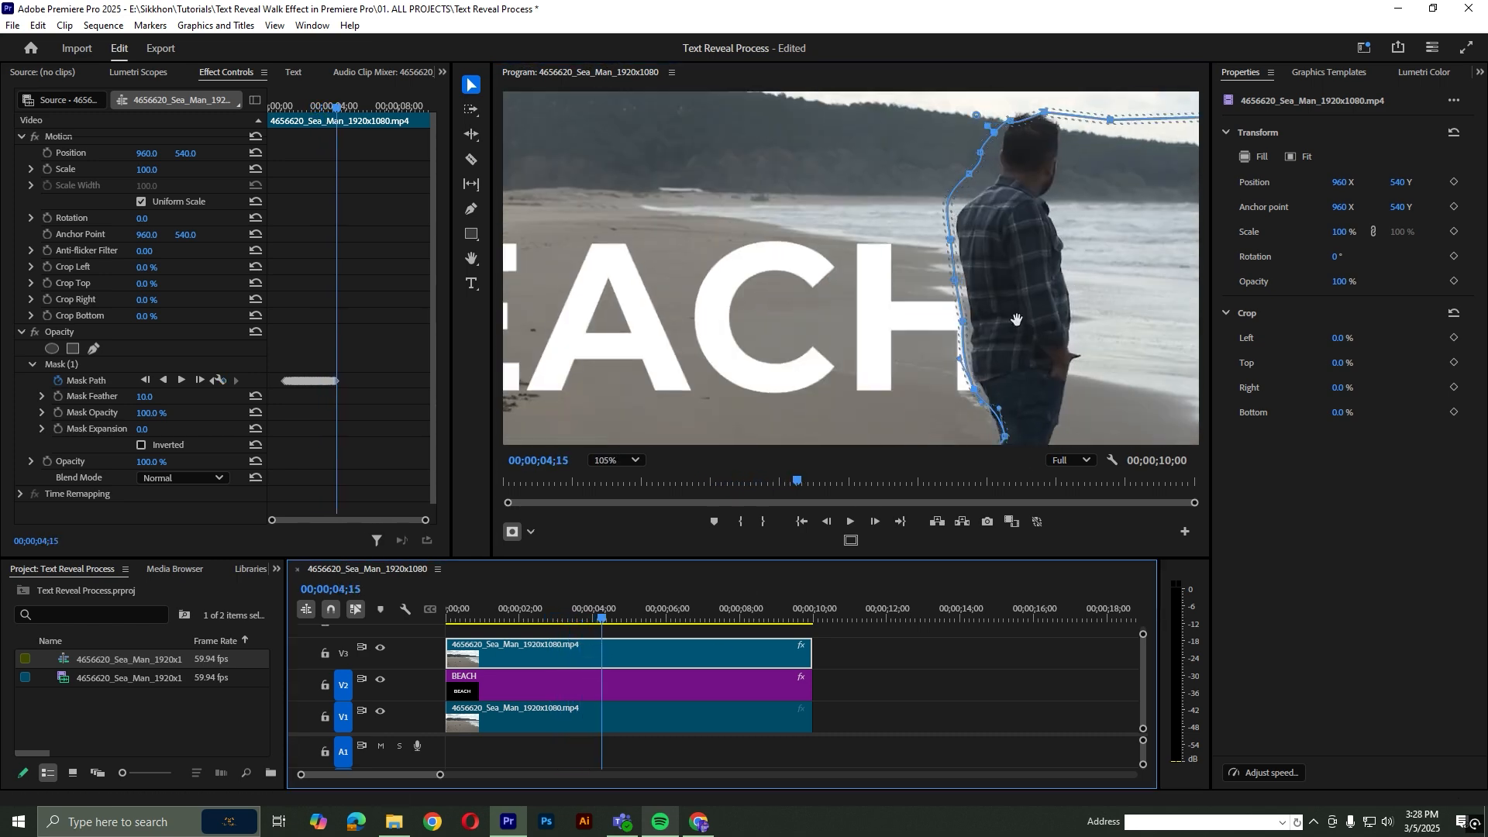
Continue the mask path frame by frame past 00;00;04;15 until the H of BEACH is fully uncovered
{"action": "key", "text": "Right"}
{"action": "key", "text": "Right"}
{"action": "key", "text": "Right"}
{"action": "key", "text": "Right"}
{"action": "key", "text": "Right"}
{"action": "key", "text": "Right"}
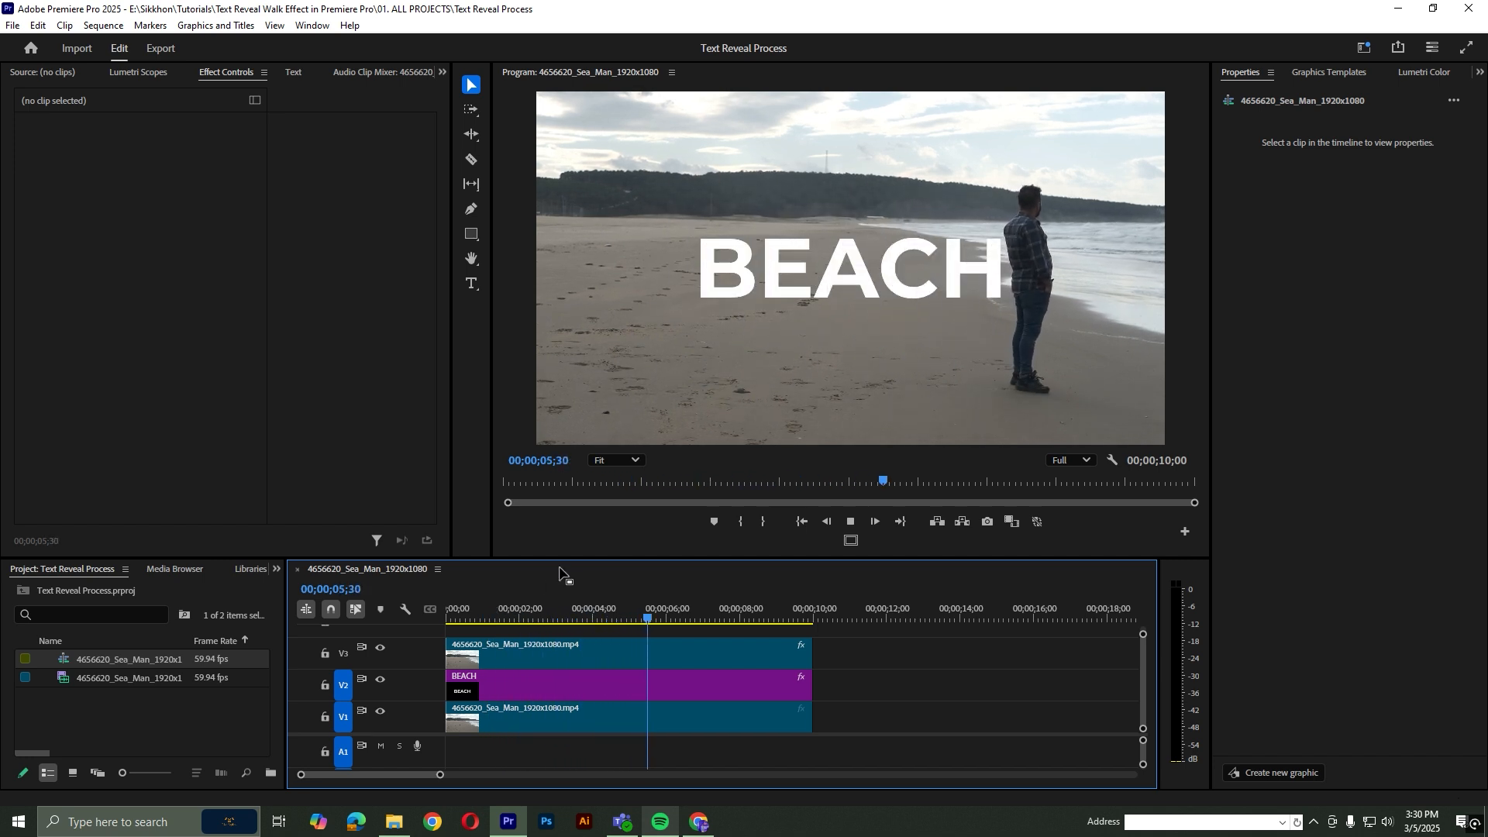
Replay the sequence from an earlier point to review the BEACH text reveal behind the walking man
{"action": "left_click", "coordinate": [582, 610]}
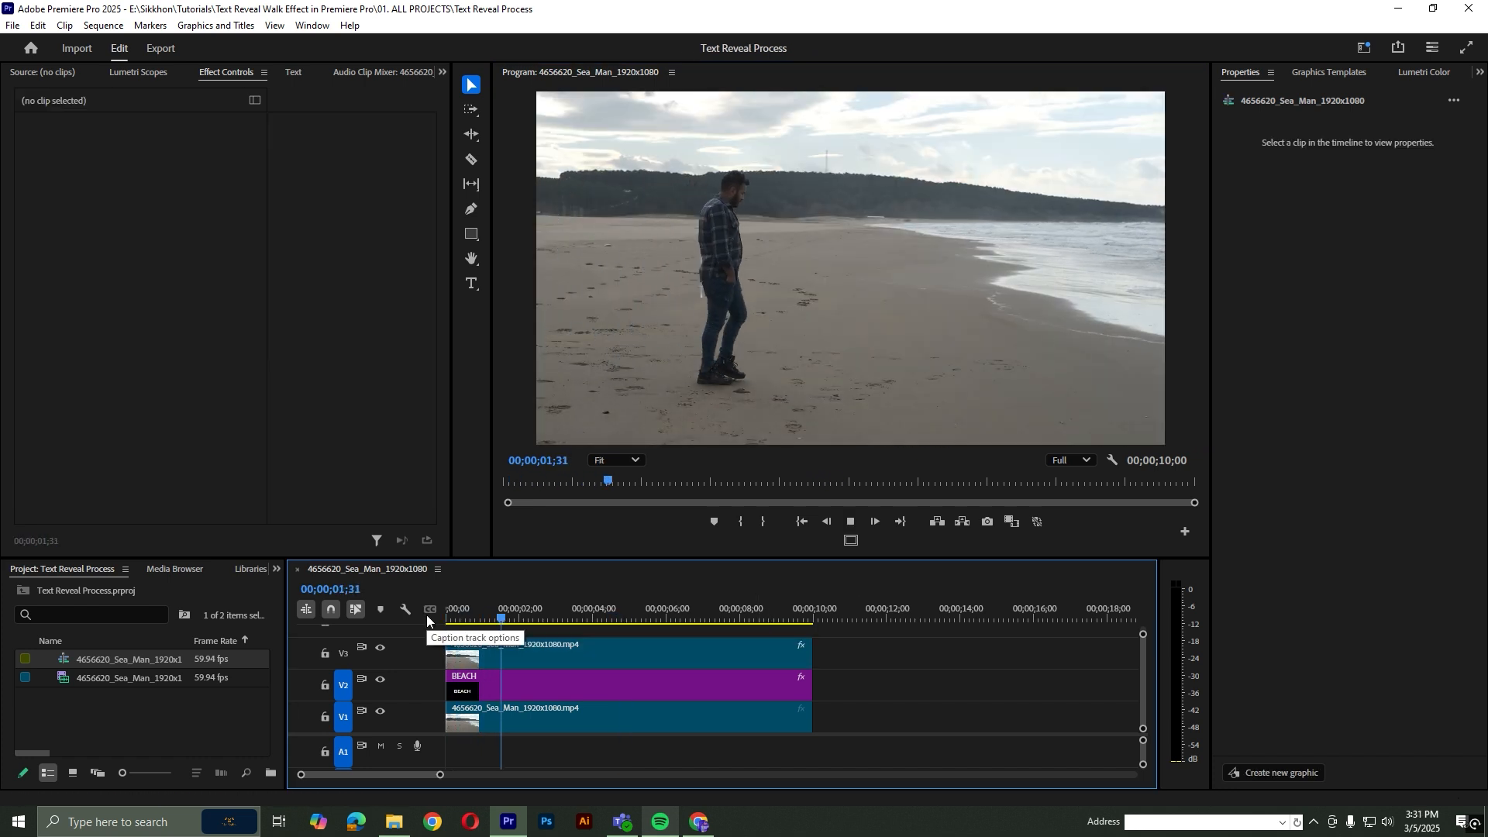
{"action": "left_click_drag", "start_coordinate": [488, 625], "coordinate": [505, 624]}
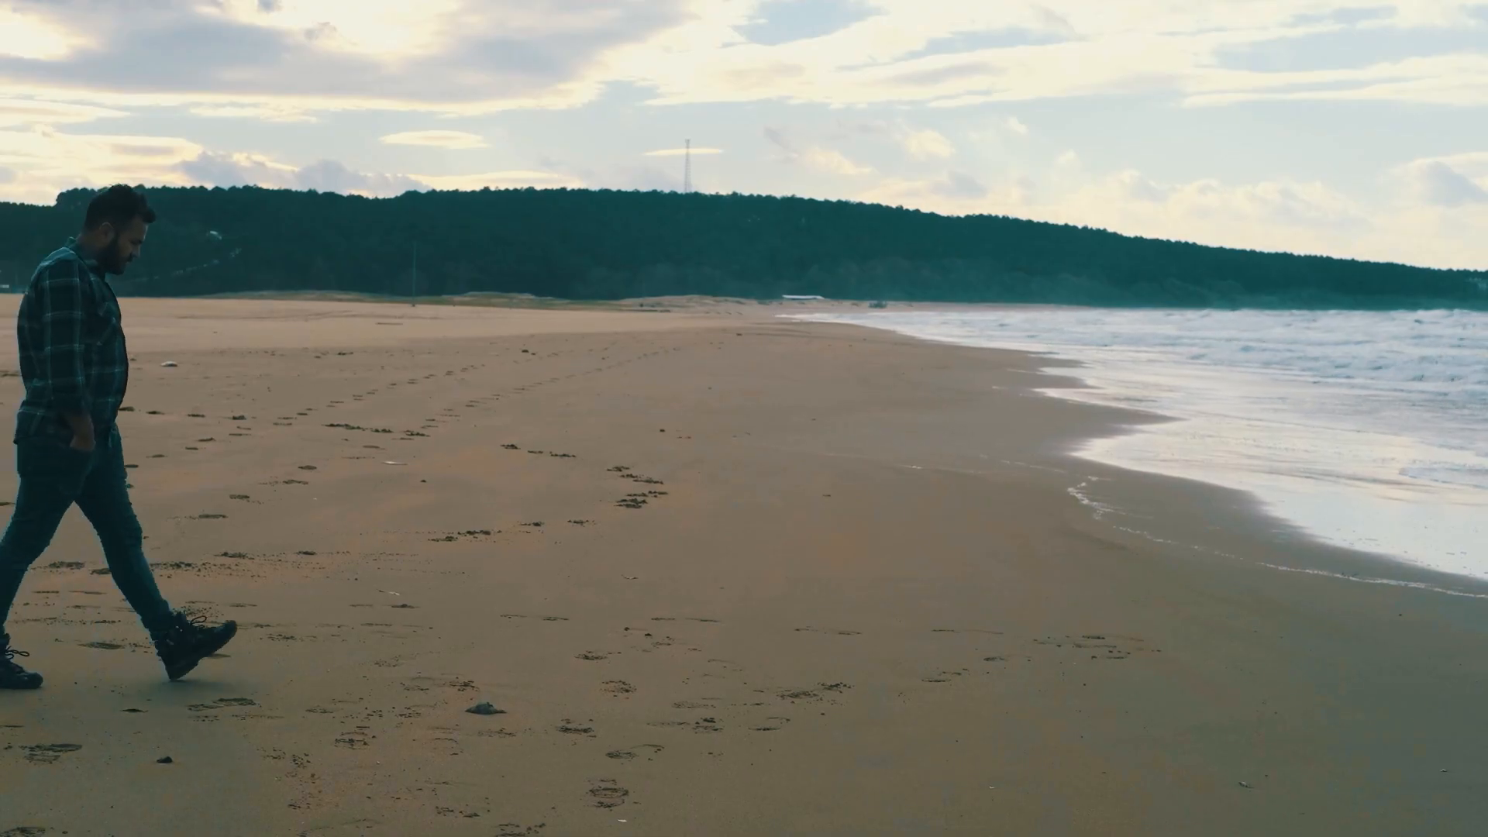